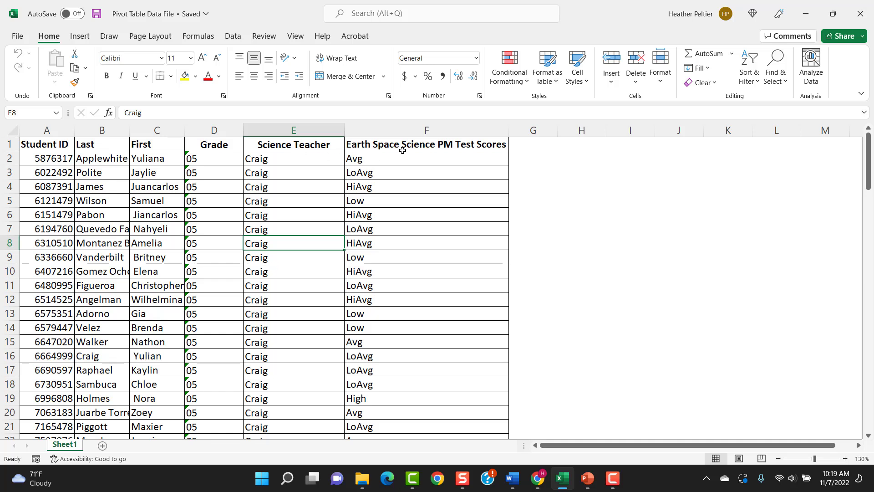
# Create a PivotTable on a new worksheet from all the student data in columns A to F of Sheet1
pyautogui.click(46, 201)
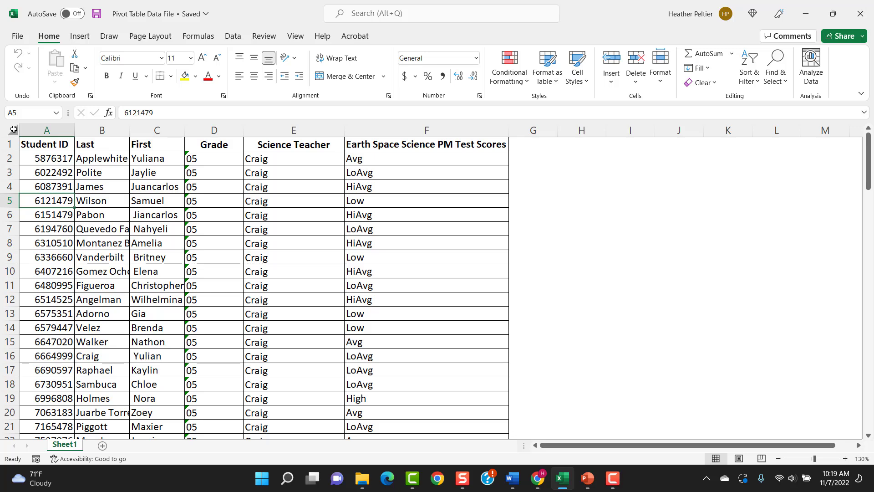
pyautogui.click(13, 130)
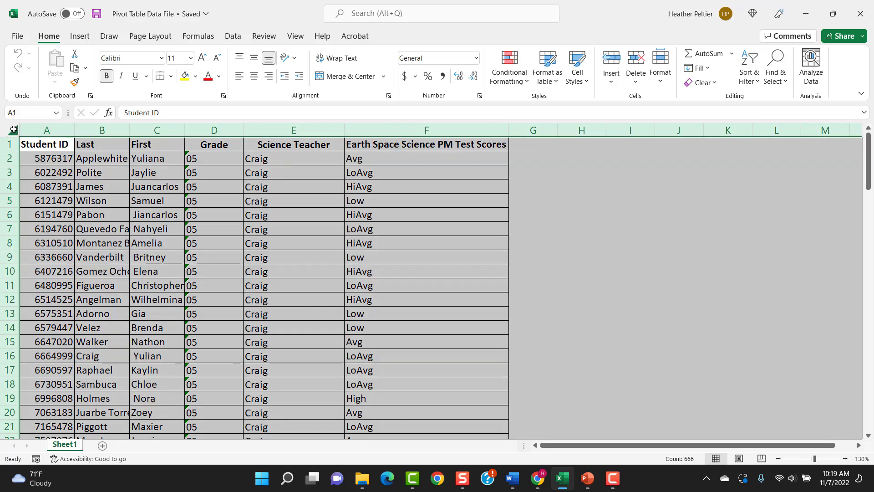
pyautogui.click(80, 37)
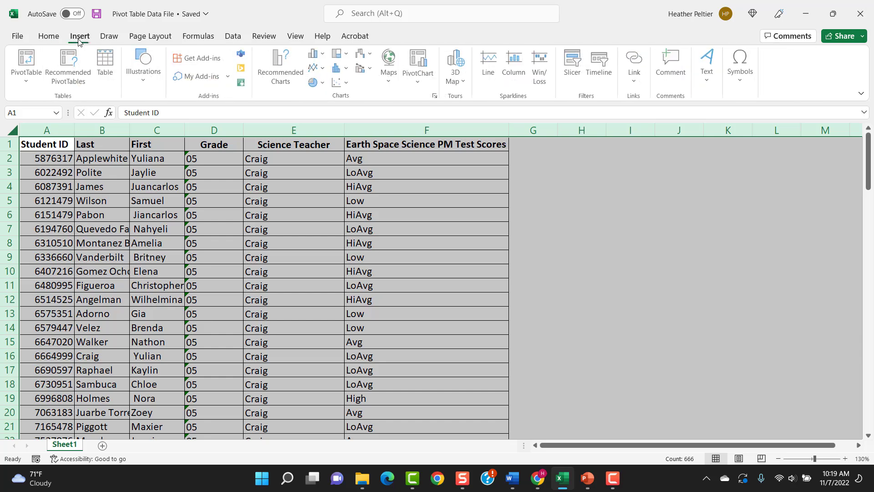
pyautogui.click(28, 59)
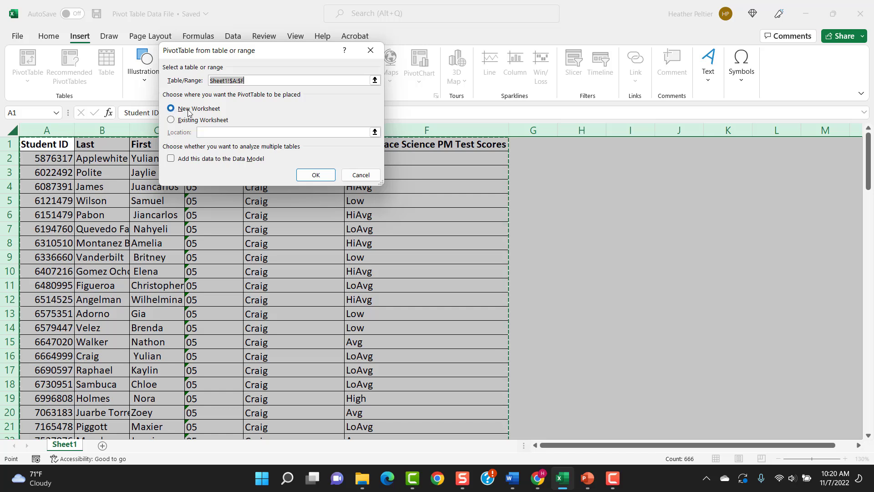
pyautogui.click(317, 176)
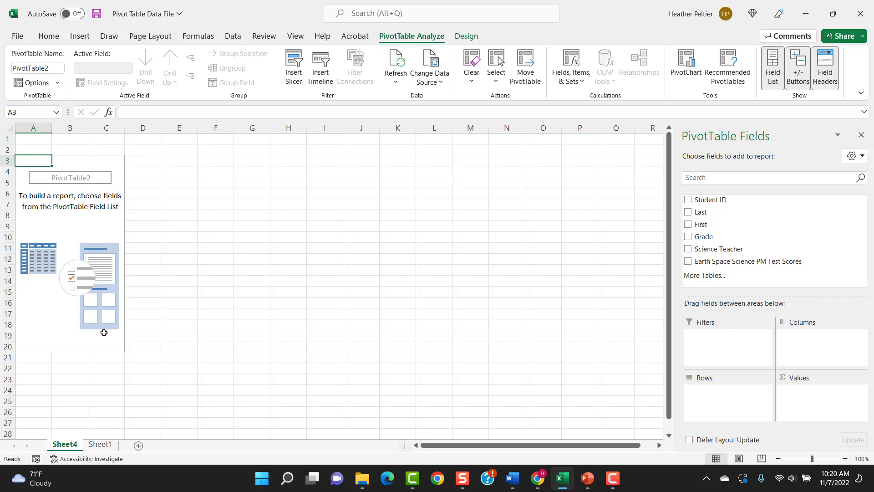
# Rename the source data sheet as MasterData
pyautogui.rightClick(98, 445)
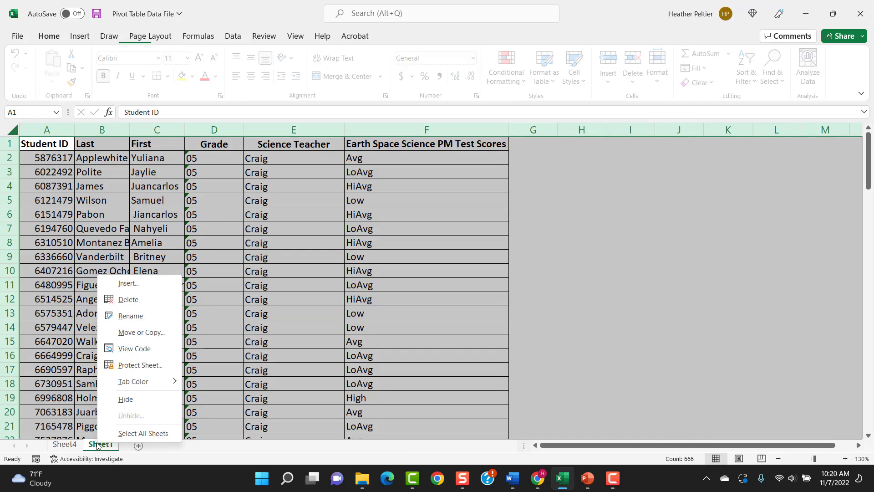
pyautogui.click(131, 316)
pyautogui.write('M')
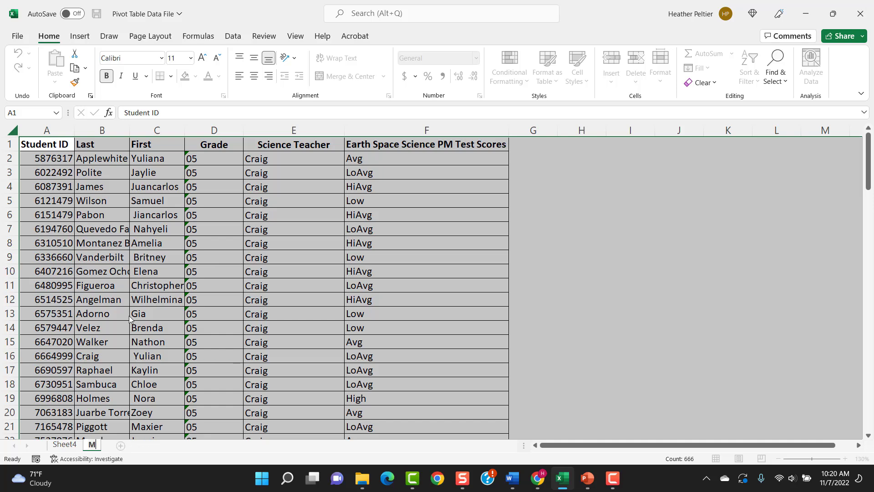
pyautogui.write('asterData')
# Rename the PivotTable's sheet as Pivot
pyautogui.click(67, 444)
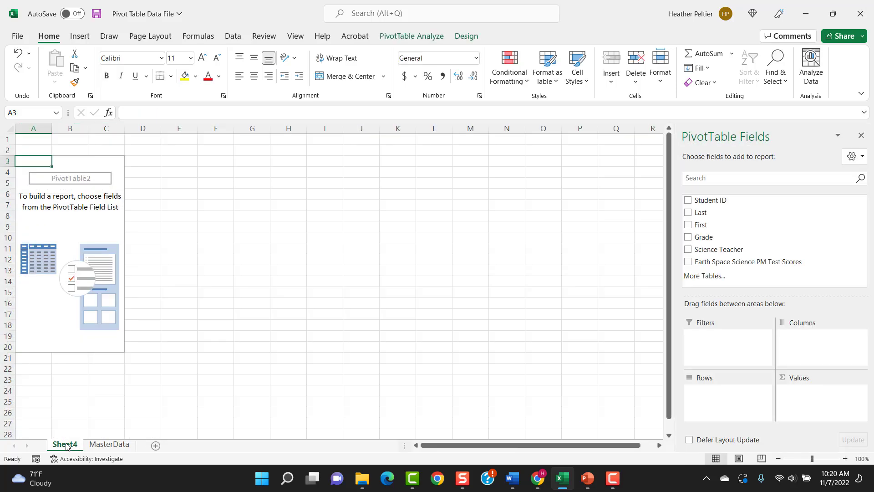
pyautogui.rightClick(66, 446)
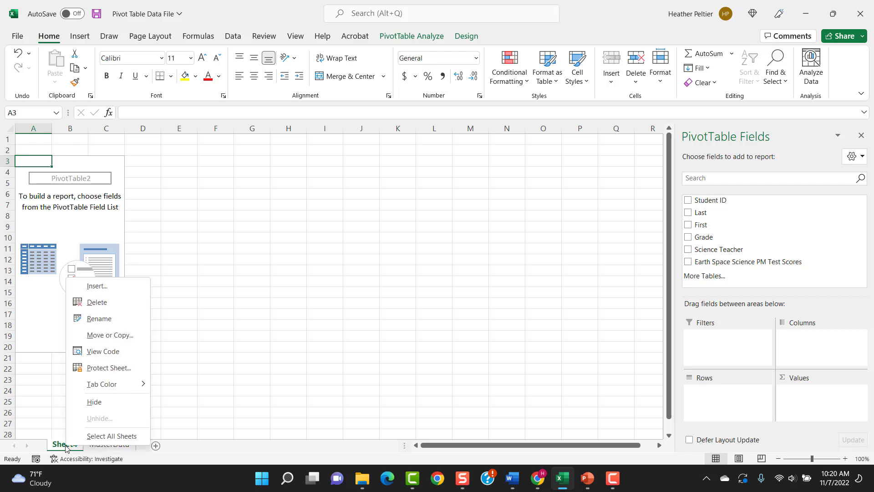
pyautogui.click(110, 318)
pyautogui.write('Pic')
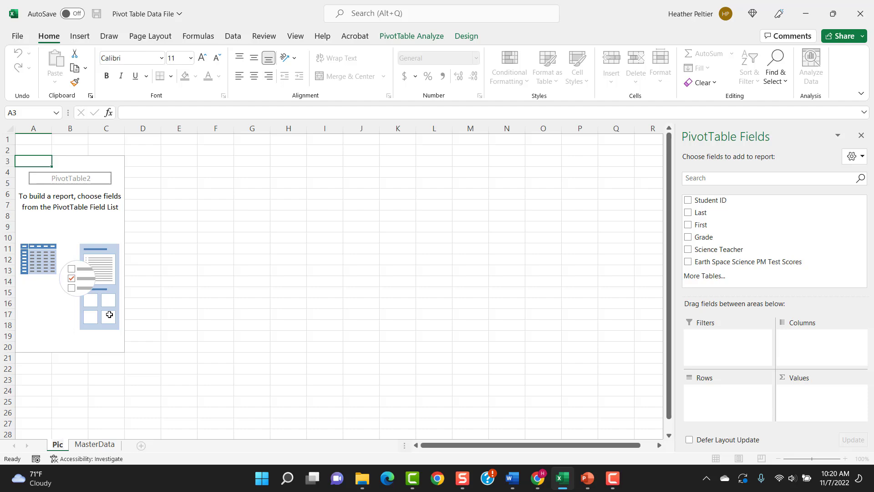
pyautogui.press('BackSpace')
pyautogui.write('vot')
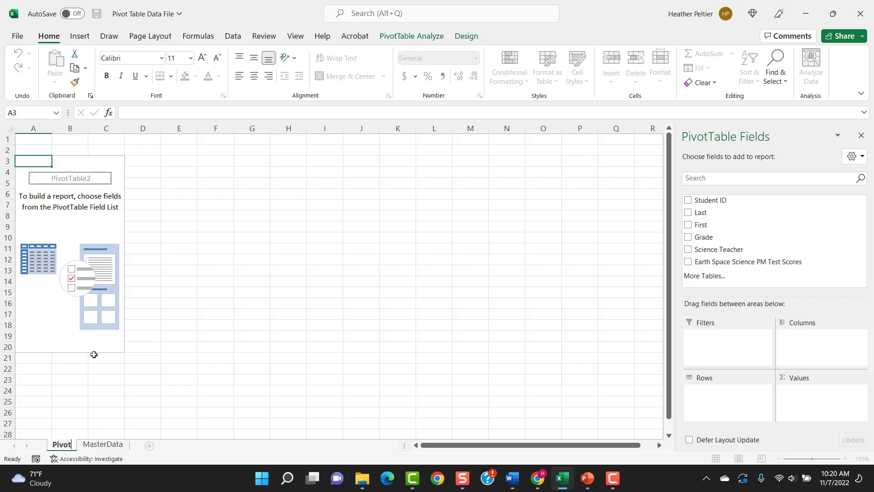
pyautogui.click(94, 355)
pyautogui.click(103, 444)
pyautogui.click(63, 445)
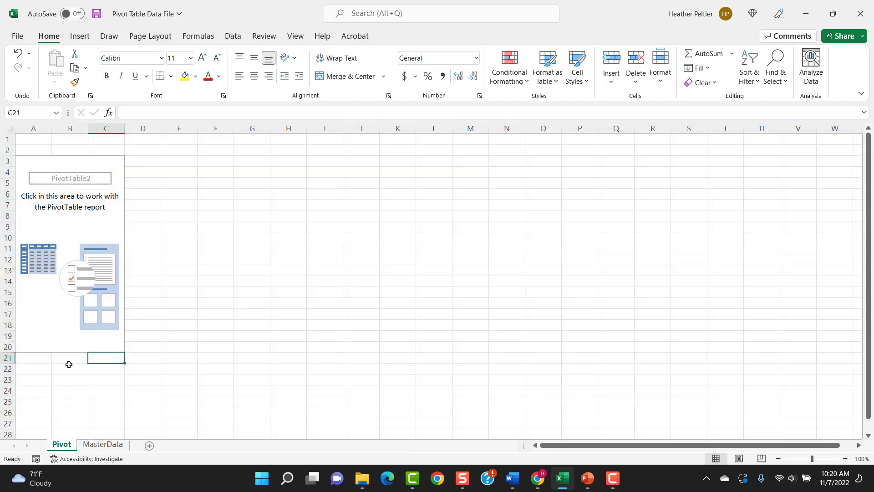
# Add the Earth Space Science PM Test Scores field to the PivotTable's rows
pyautogui.click(54, 165)
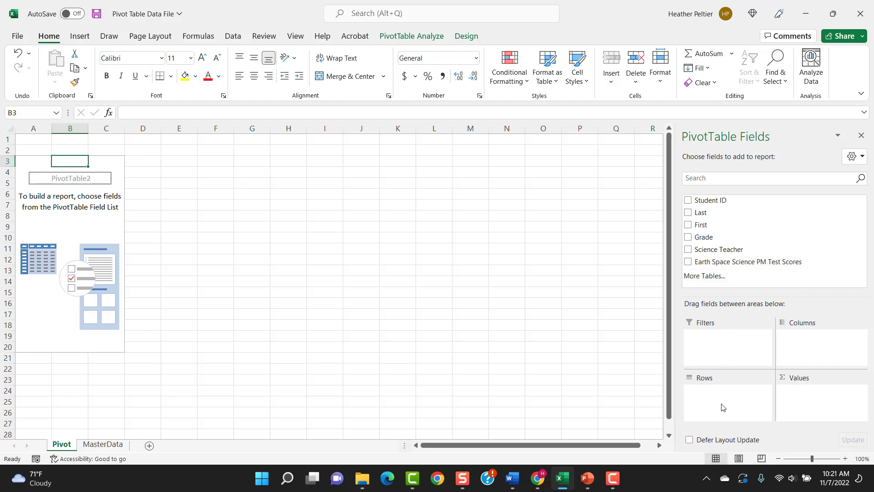
pyautogui.moveTo(687, 262); pyautogui.dragTo(726, 394)
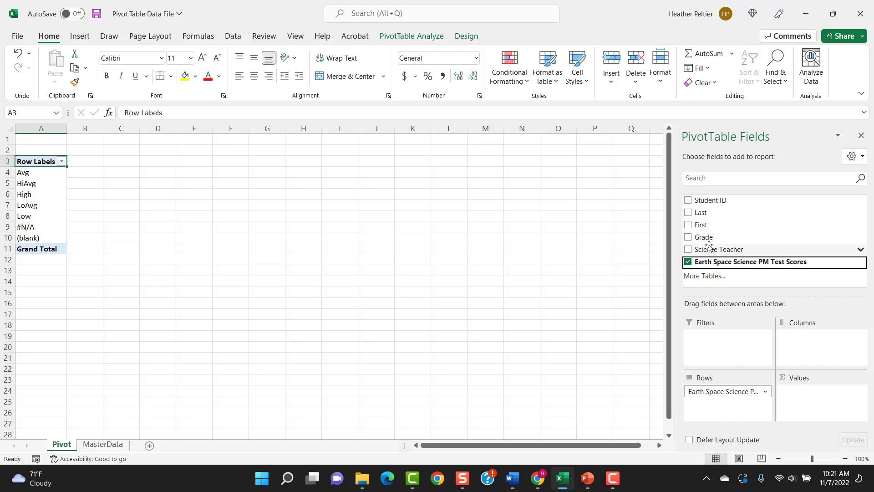
# Try Science Teacher, Last and Student ID in turn as the PivotTable's value field, clearing each one again
pyautogui.moveTo(708, 249); pyautogui.dragTo(820, 417)
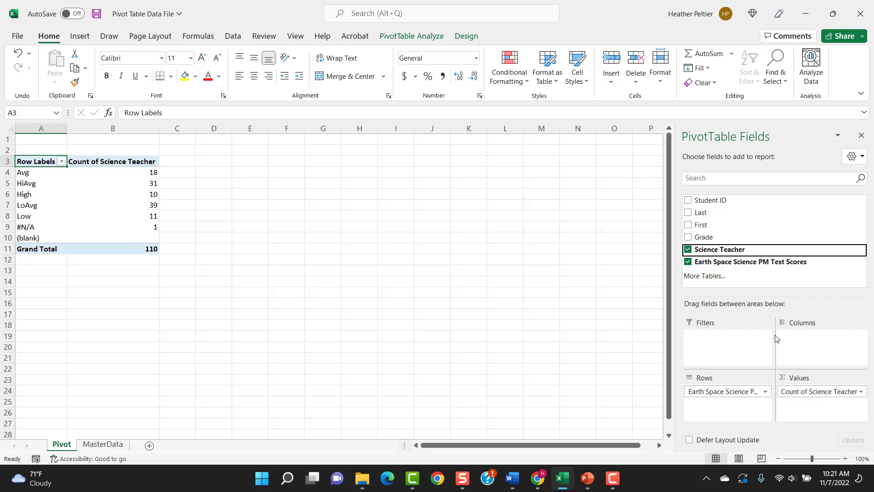
pyautogui.click(686, 251)
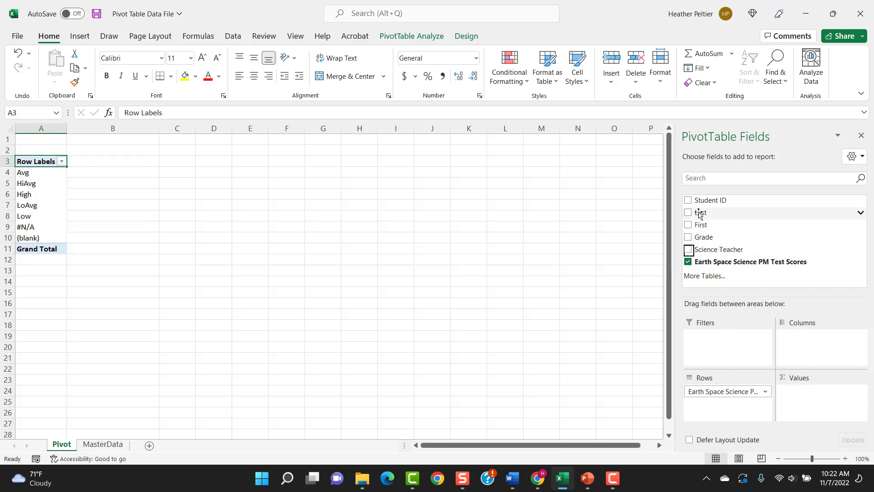
pyautogui.moveTo(698, 212); pyautogui.dragTo(814, 409)
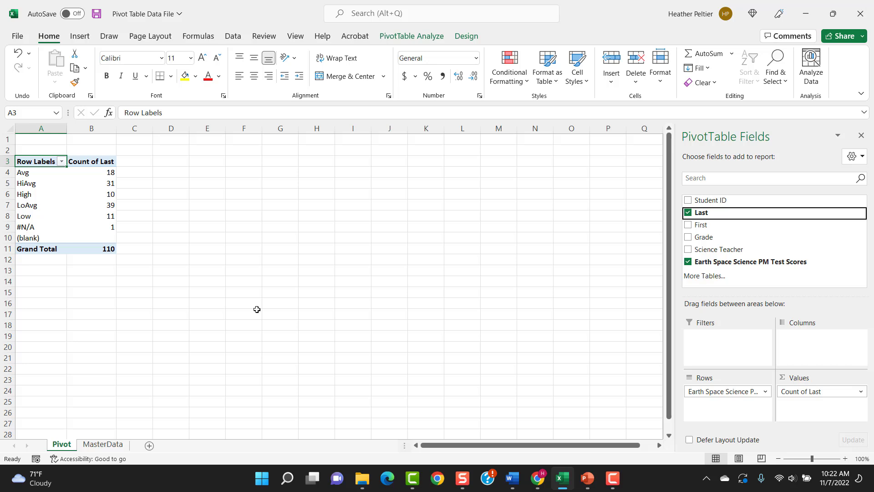
pyautogui.click(687, 212)
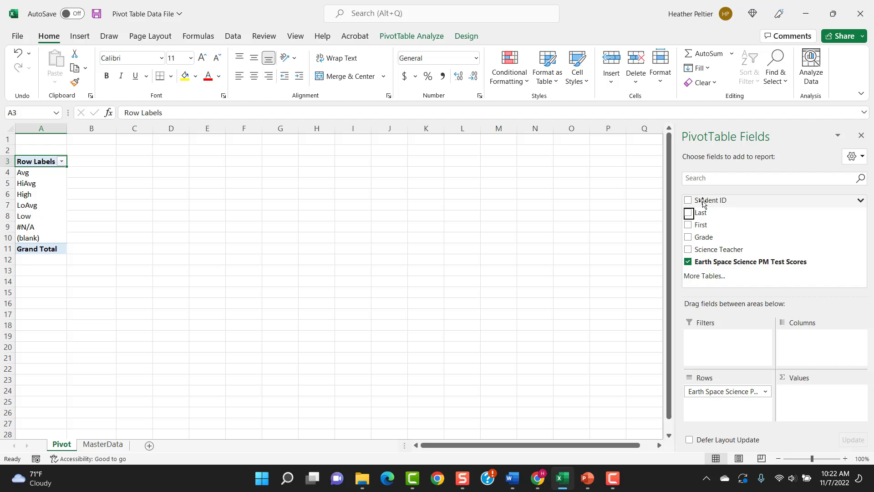
pyautogui.moveTo(703, 204); pyautogui.dragTo(824, 409)
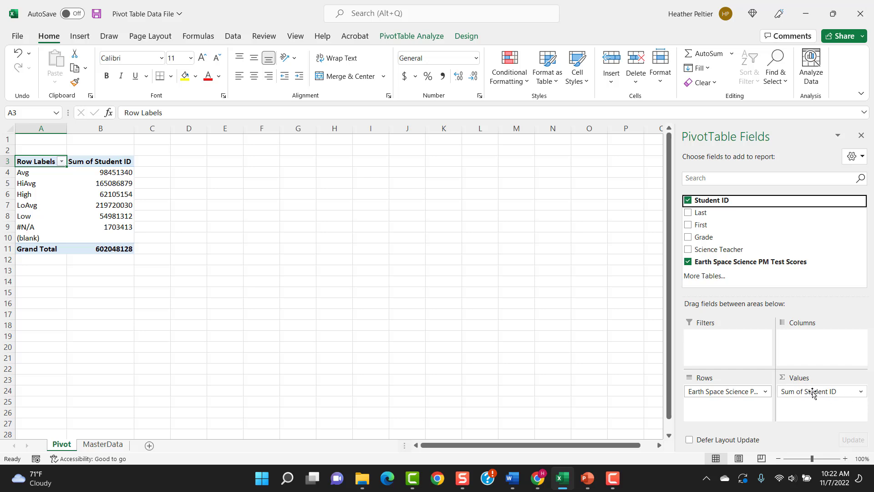
pyautogui.click(688, 200)
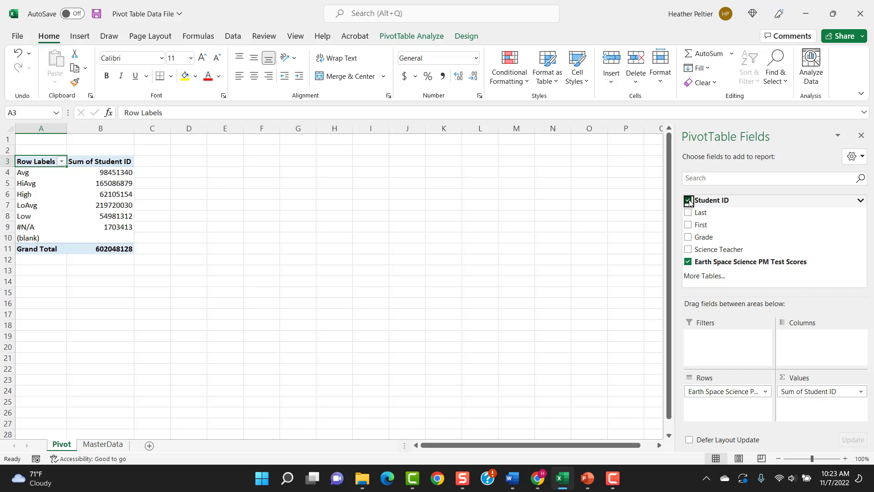
pyautogui.moveTo(700, 213); pyautogui.dragTo(795, 408)
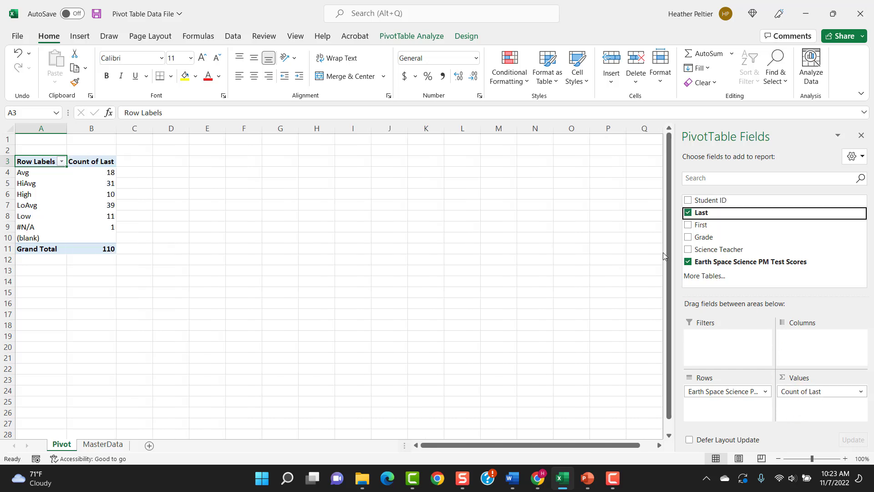
pyautogui.click(688, 212)
# Add Student ID to the PivotTable's values and summarize it by Count
pyautogui.moveTo(705, 201); pyautogui.dragTo(814, 408)
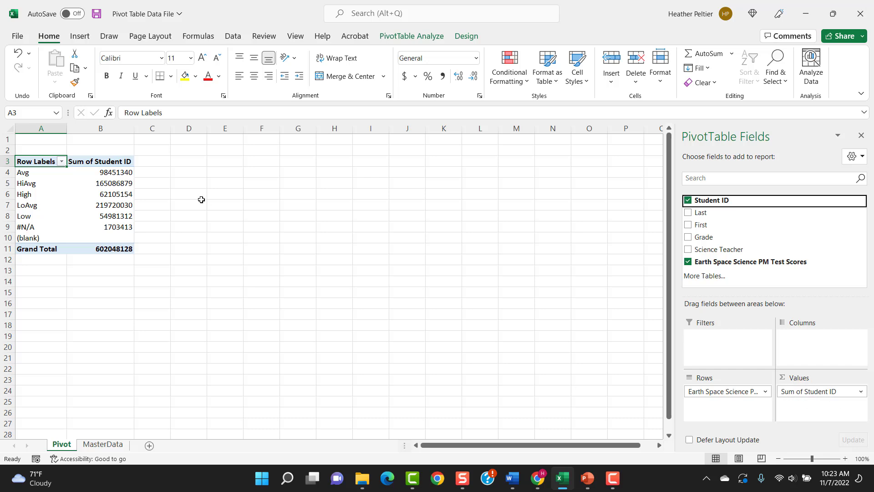
pyautogui.click(861, 392)
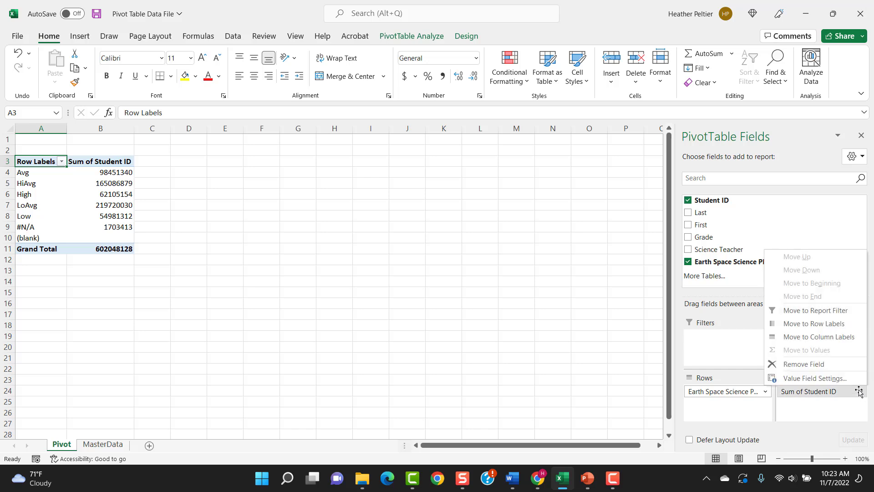
pyautogui.click(835, 378)
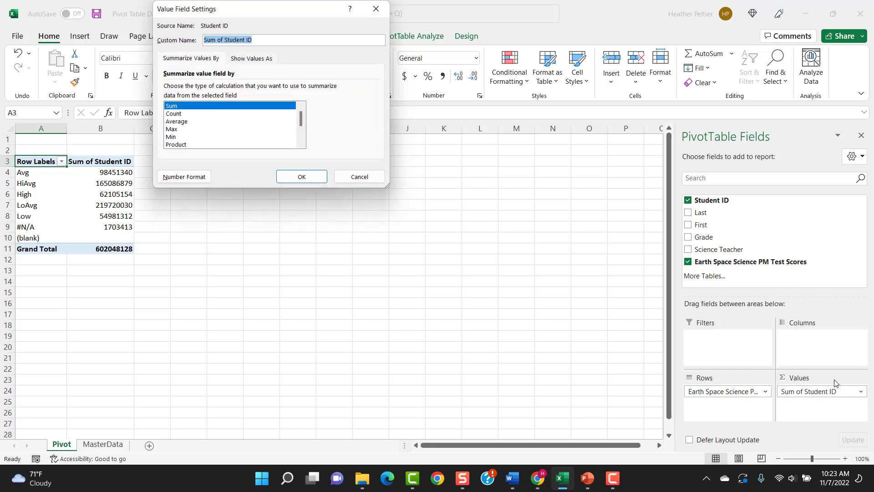
pyautogui.click(176, 114)
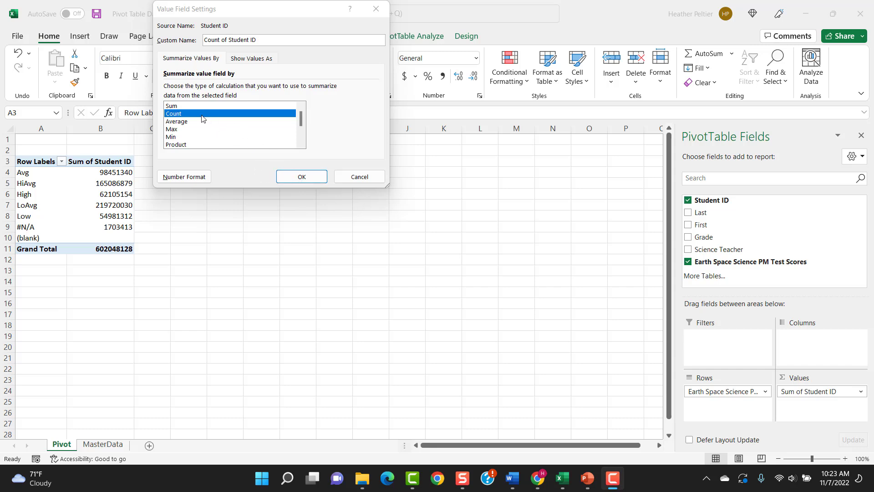
pyautogui.click(302, 177)
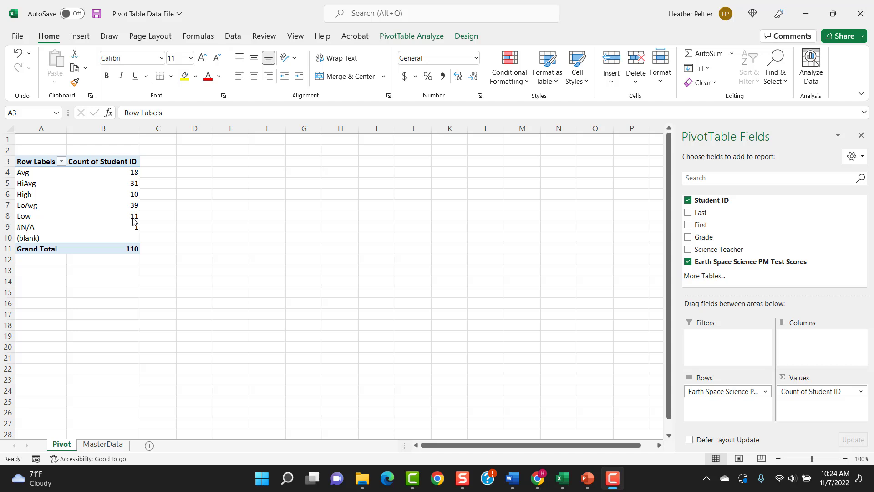
# Extract the student records behind the Low score count into their own detail sheet
pyautogui.click(133, 218)
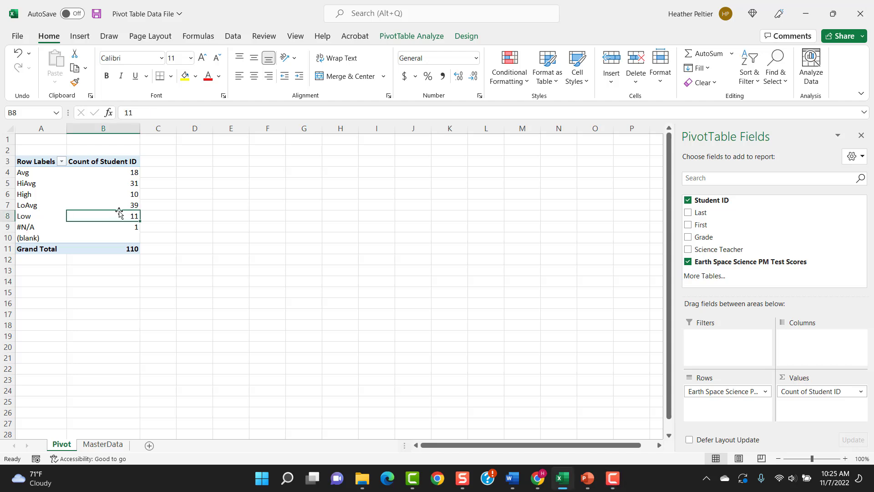
pyautogui.moveTo(122, 215)
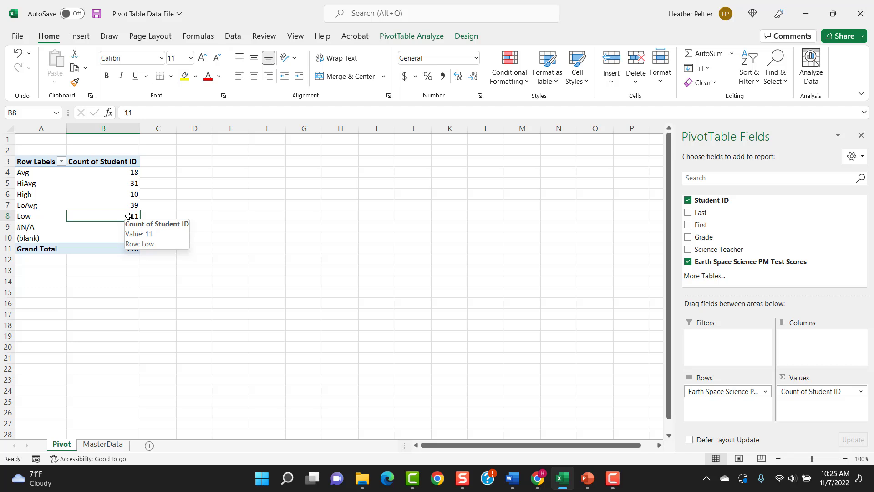
pyautogui.doubleClick(129, 216)
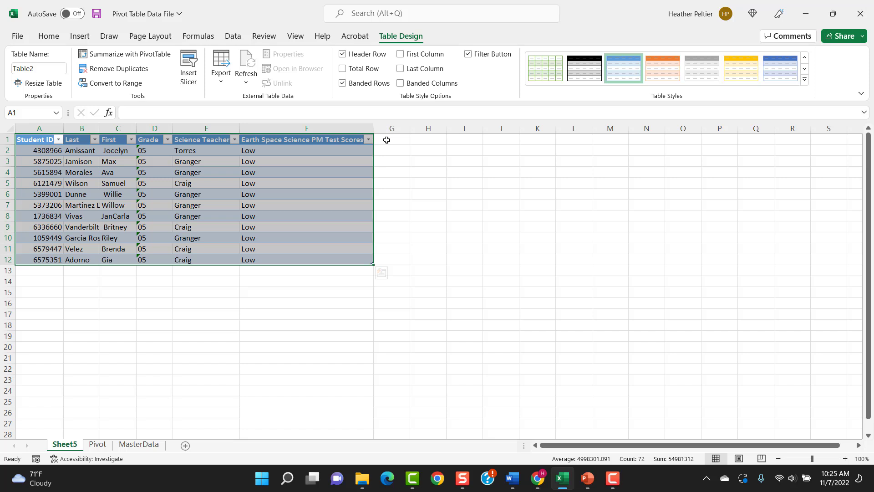
# Rename the sheet listing the Low students as LowInterventionGroup
pyautogui.rightClick(66, 449)
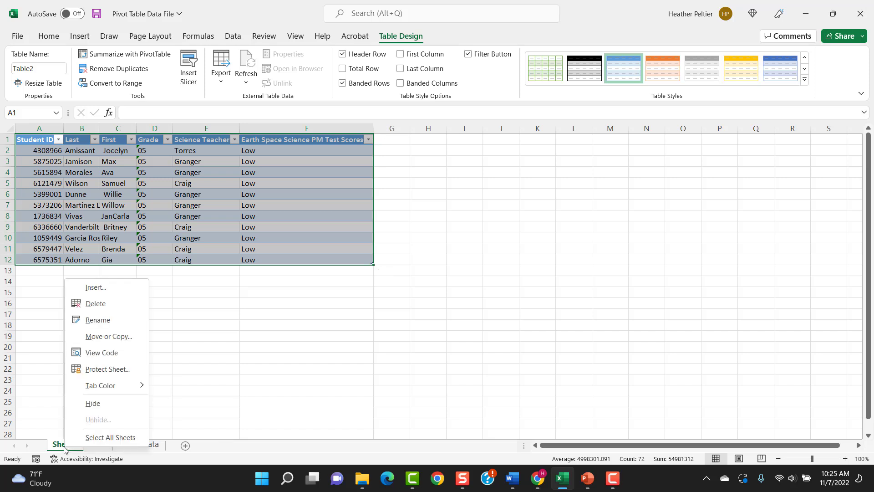
pyautogui.click(102, 322)
pyautogui.write('L')
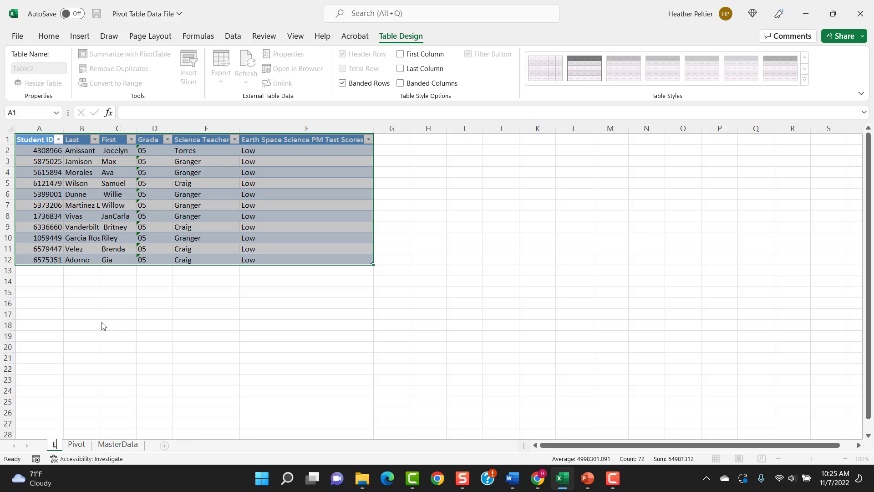
pyautogui.write('owInter')
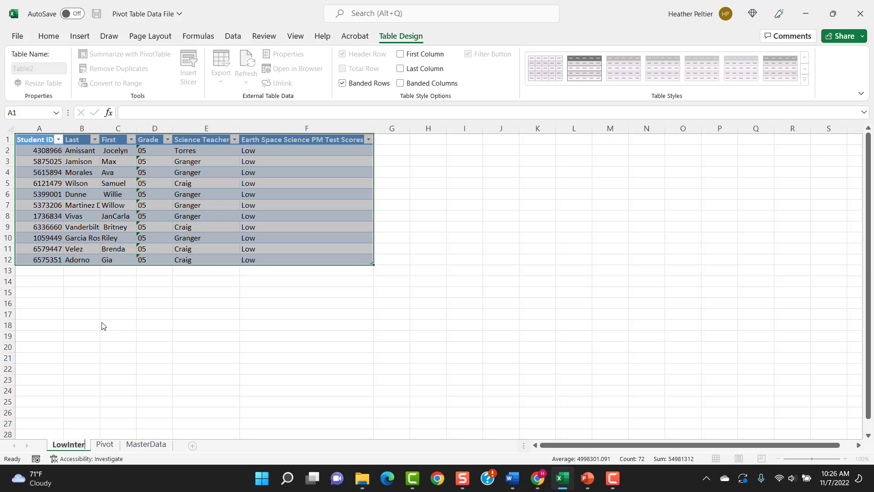
pyautogui.write('ventionGroup')
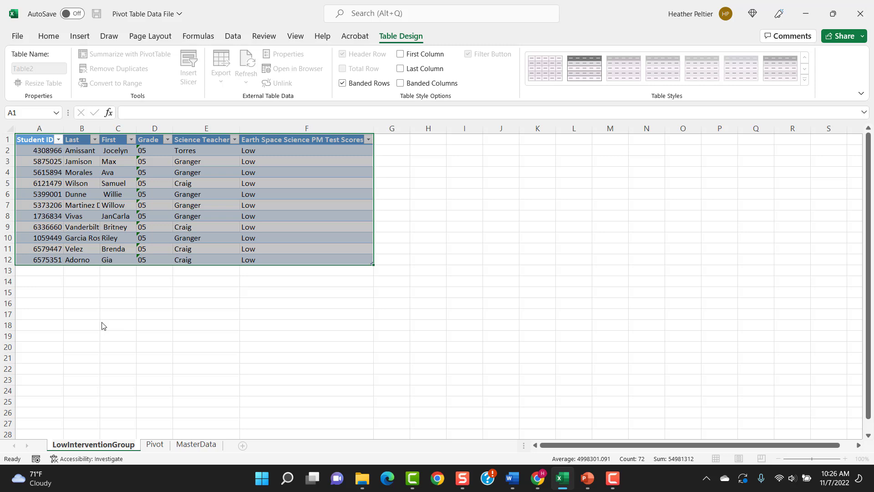
# Add an Intervention Teacher column in column G of the Low students' table and widen it to fit the header
pyautogui.click(396, 139)
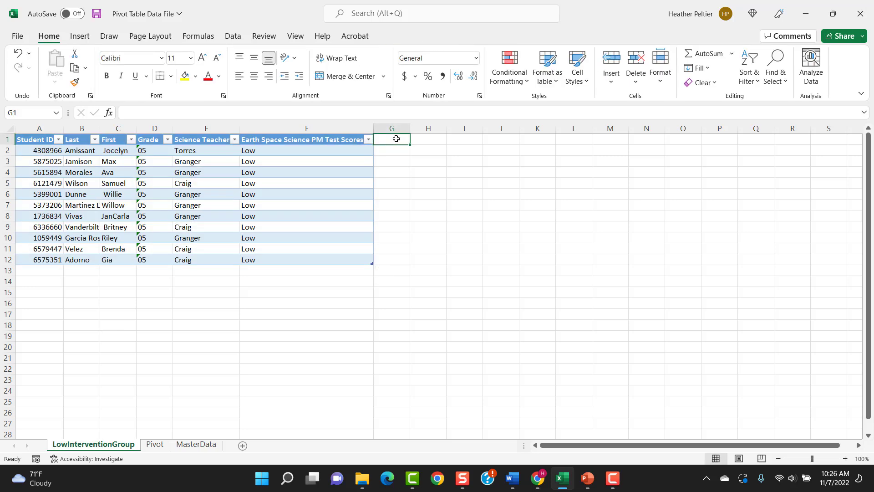
pyautogui.write('Interventio')
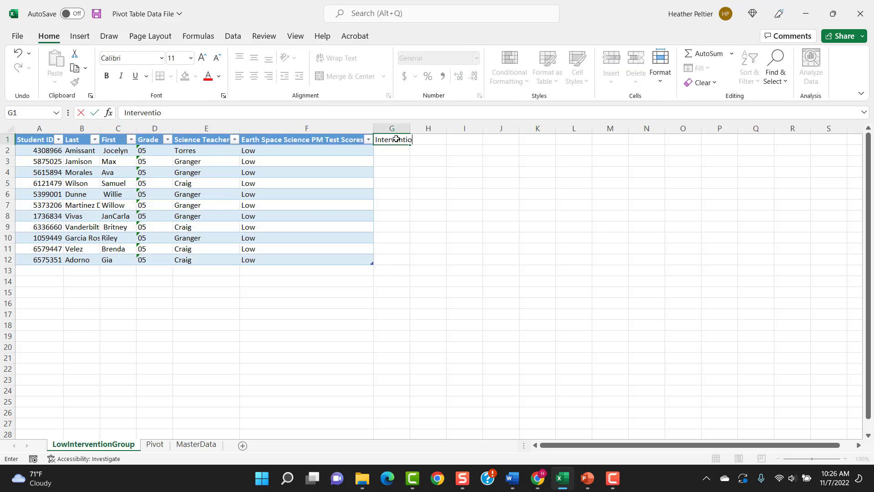
pyautogui.write('n Teacher')
pyautogui.press('Return')
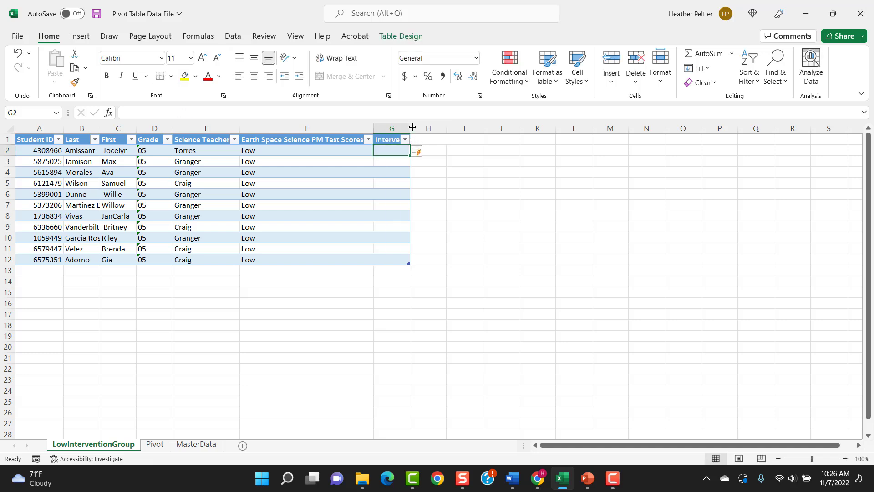
pyautogui.doubleClick(412, 127)
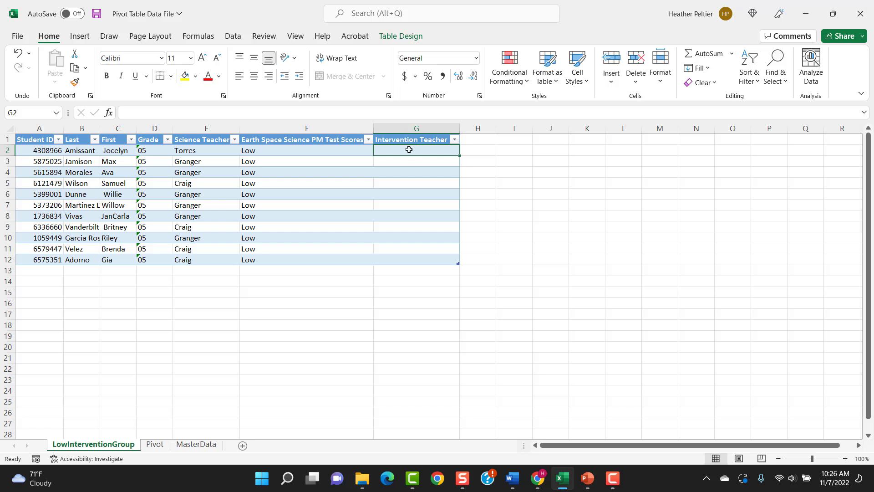
# Enter the intervention teacher's surname for the first Low student and fill it down to every row of the table
pyautogui.write('Torres')
pyautogui.press('Return')
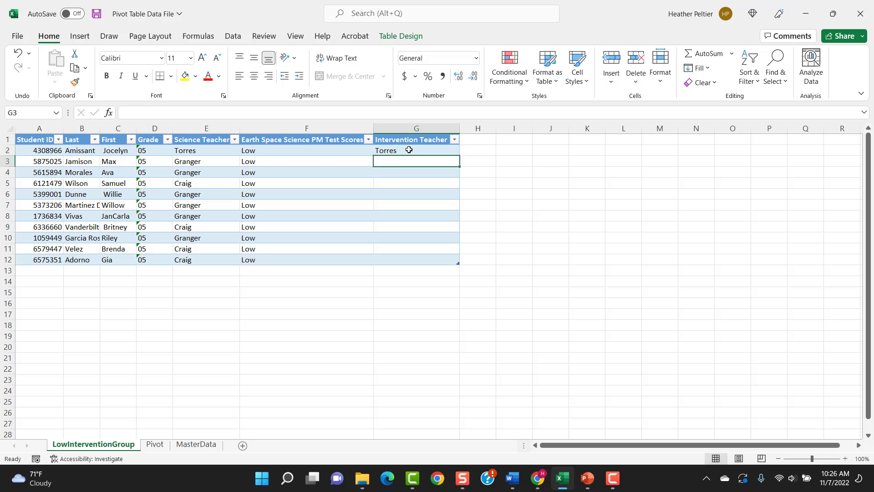
pyautogui.click(409, 149)
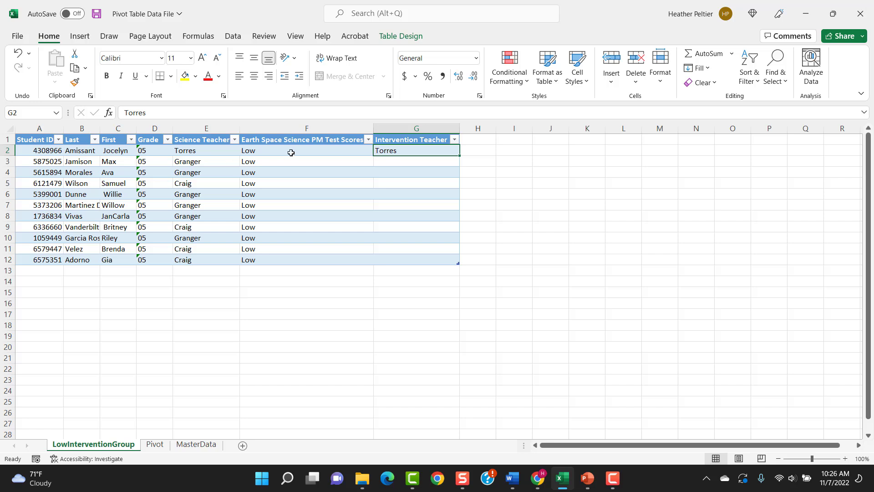
pyautogui.doubleClick(460, 155)
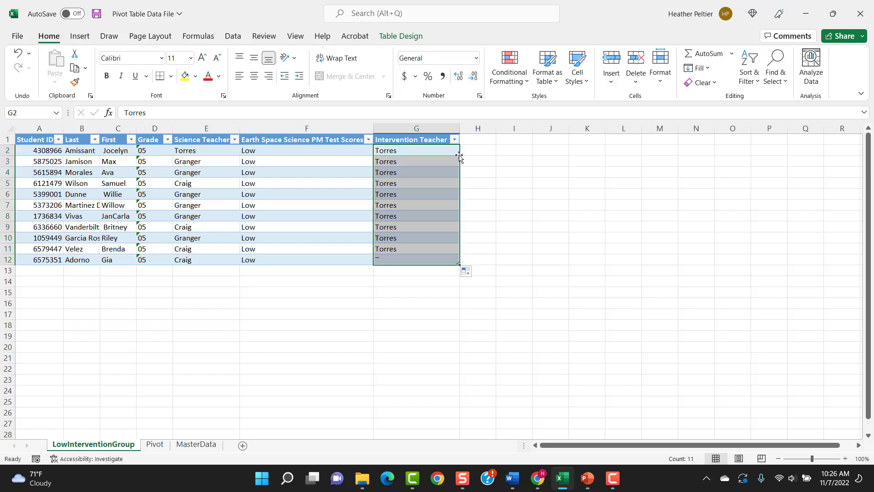
pyautogui.click(438, 182)
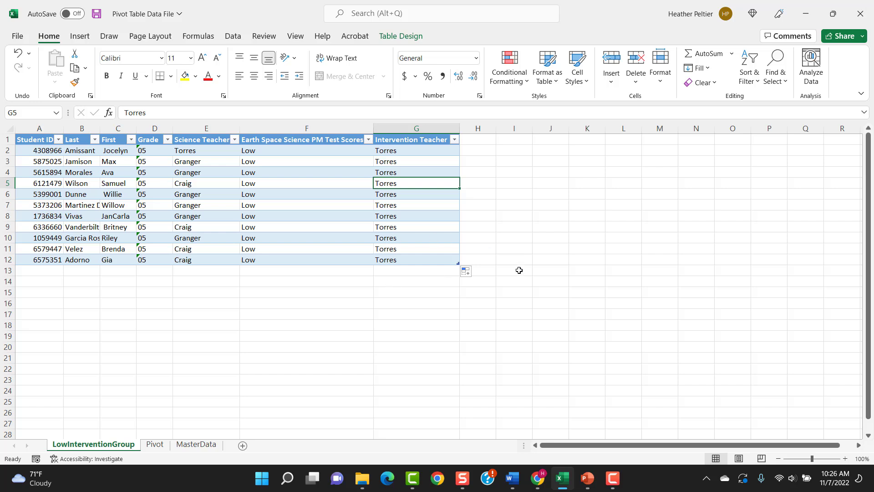
# Extract the student records behind the PivotTable's LoAvg count into their own detail sheet
pyautogui.click(155, 444)
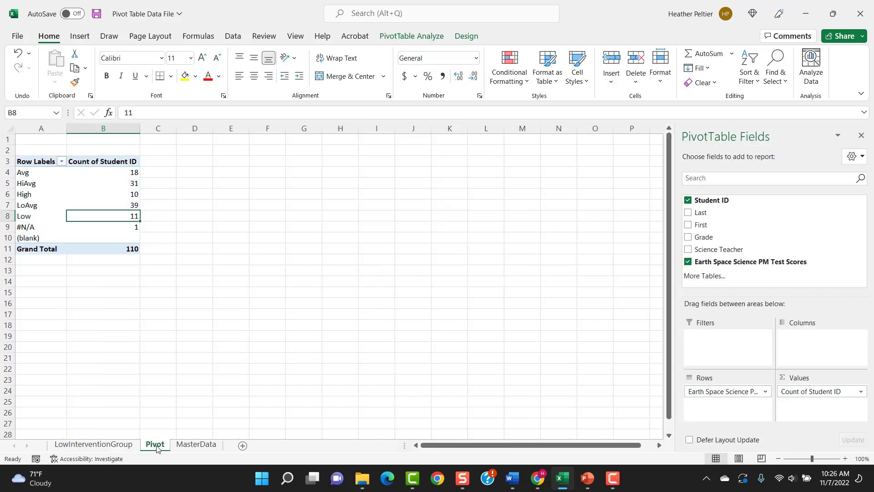
pyautogui.click(136, 203)
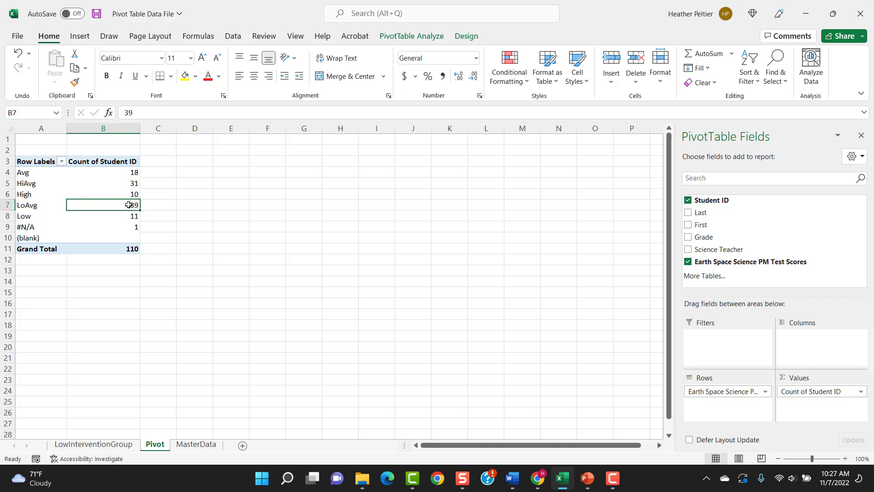
pyautogui.moveTo(129, 204)
pyautogui.doubleClick(129, 204)
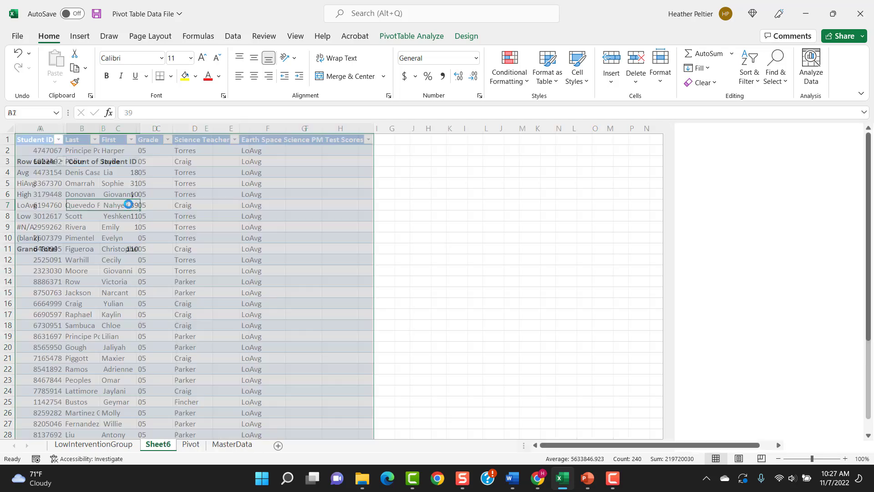
# Look through the extracted LoAvg student records and compare them with the PivotTable's counts per score level
pyautogui.click(388, 139)
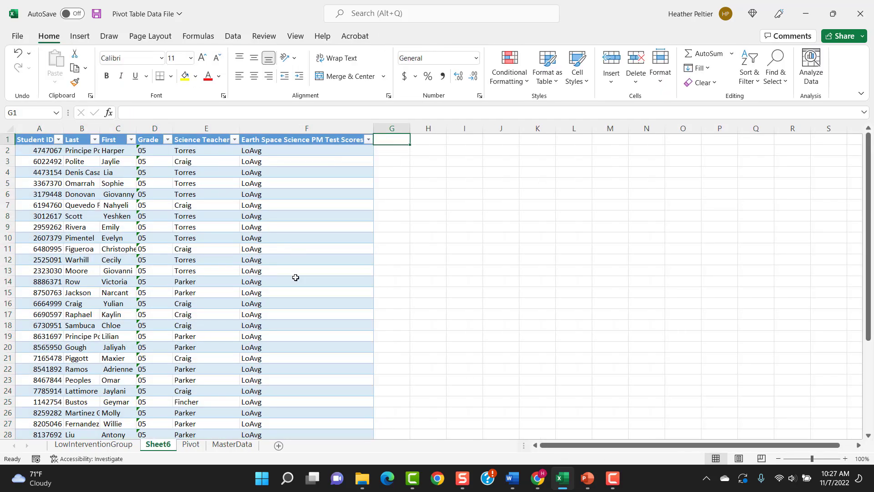
pyautogui.scroll(-1, 302, 289)
pyautogui.scroll(1, 303, 288)
pyautogui.scroll(-2, 297, 337)
pyautogui.scroll(-2, 296, 337)
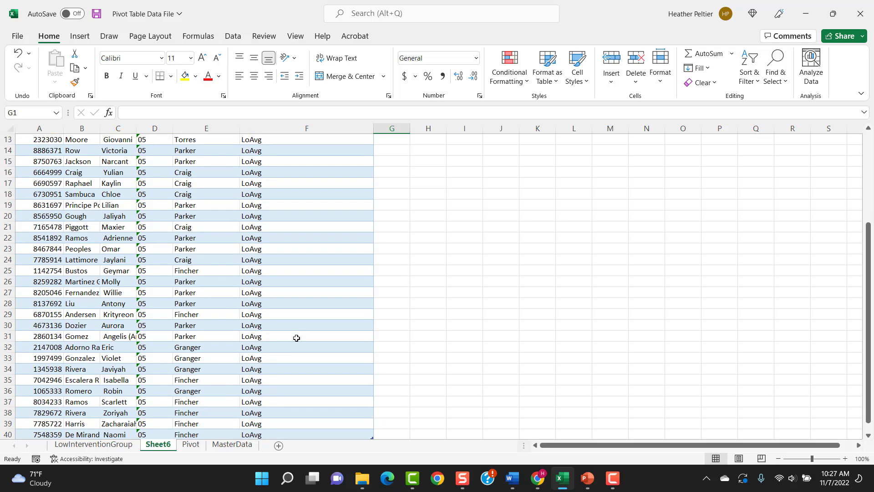
pyautogui.click(192, 446)
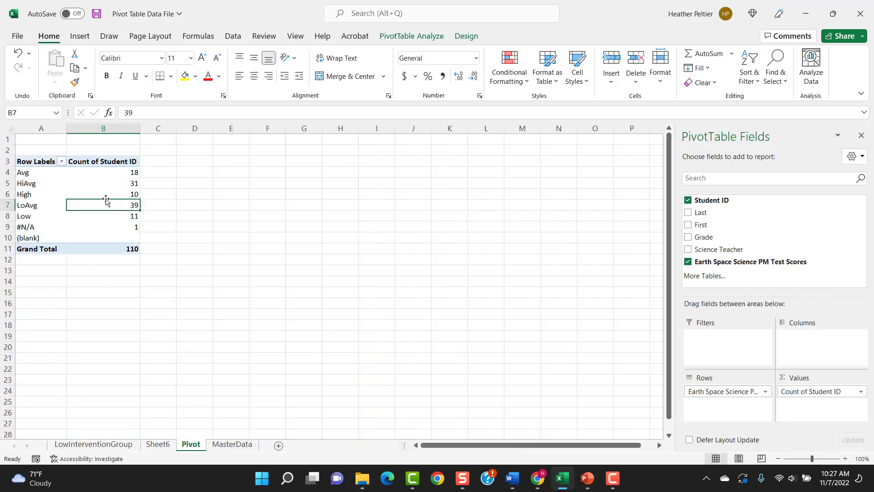
pyautogui.click(116, 173)
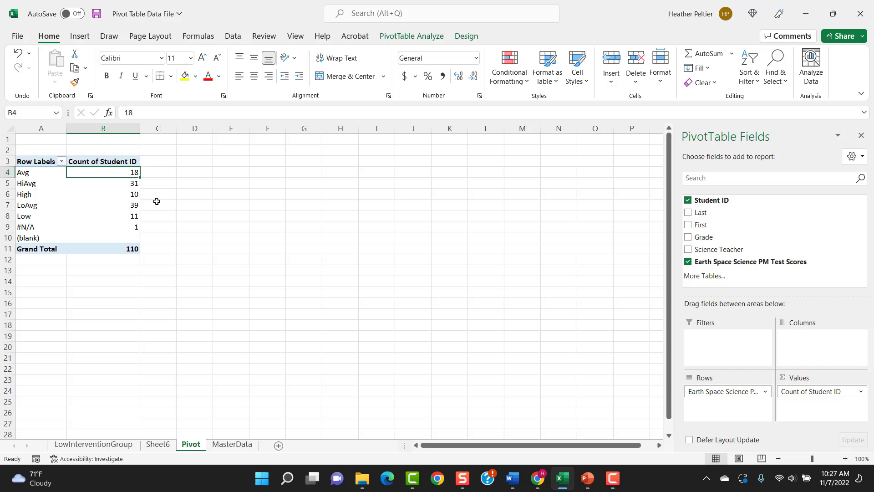
pyautogui.moveTo(129, 206)
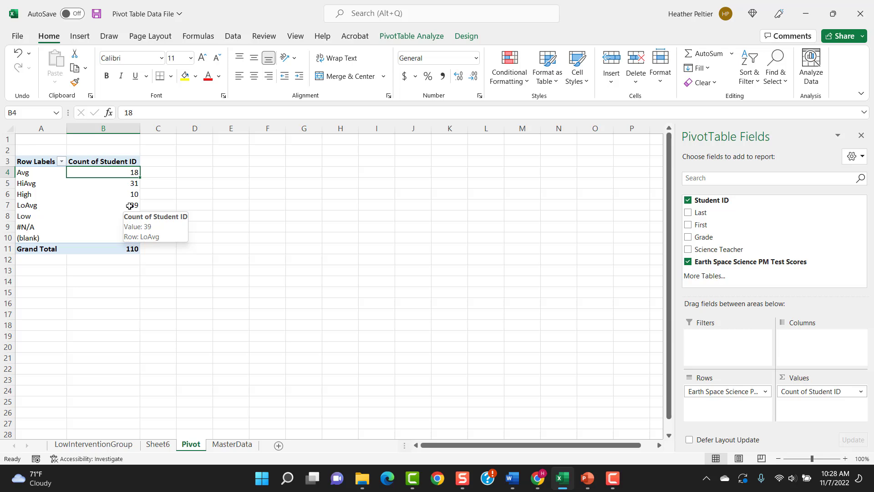
pyautogui.click(158, 444)
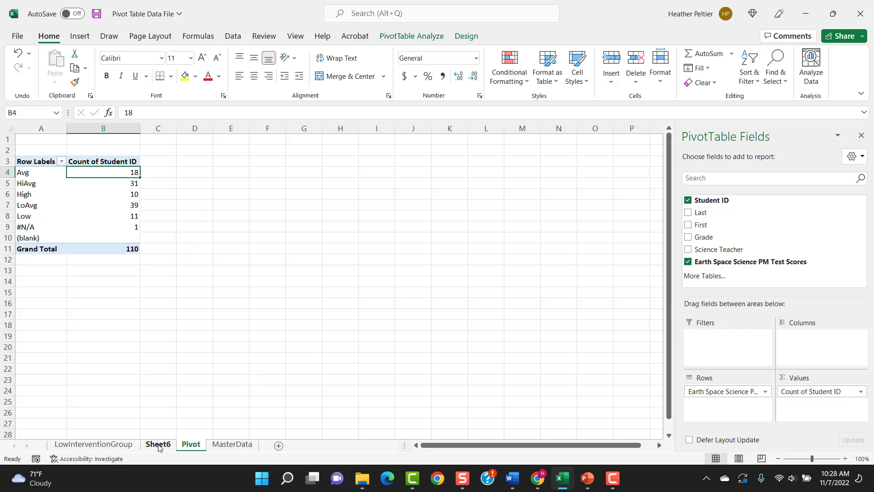
pyautogui.scroll(4, 299, 272)
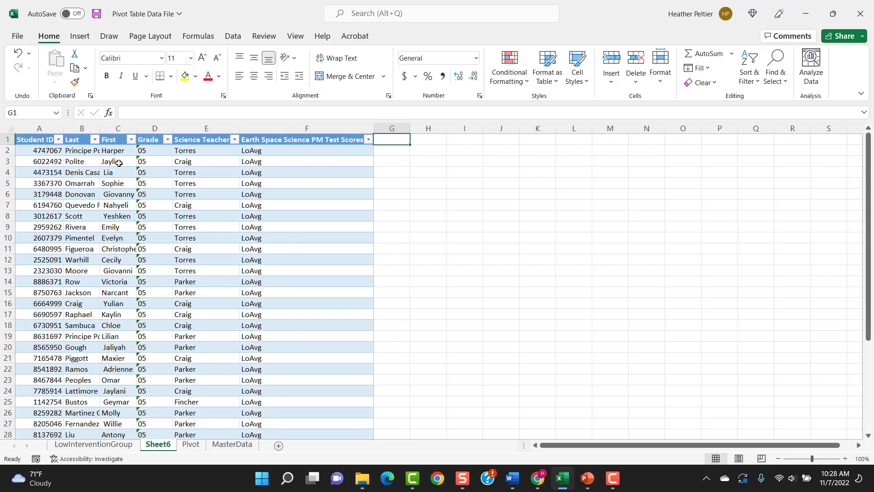
pyautogui.scroll(-4, 187, 341)
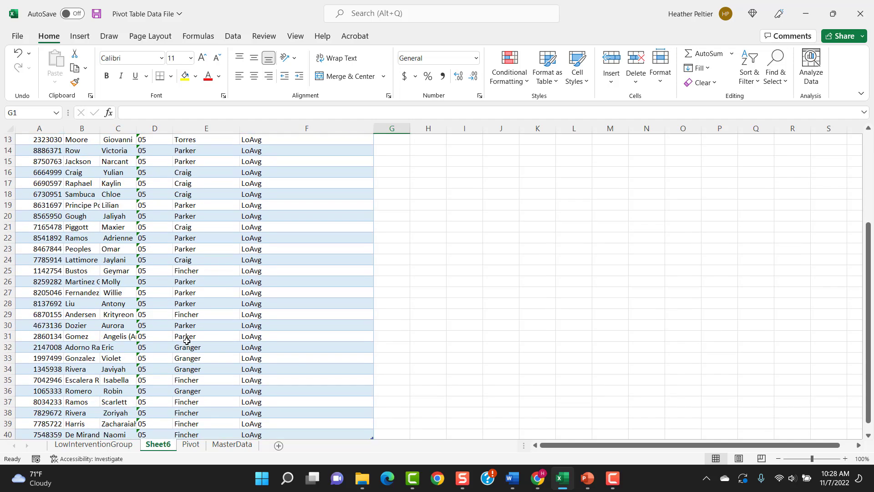
pyautogui.scroll(-2, 187, 341)
pyautogui.scroll(6, 187, 341)
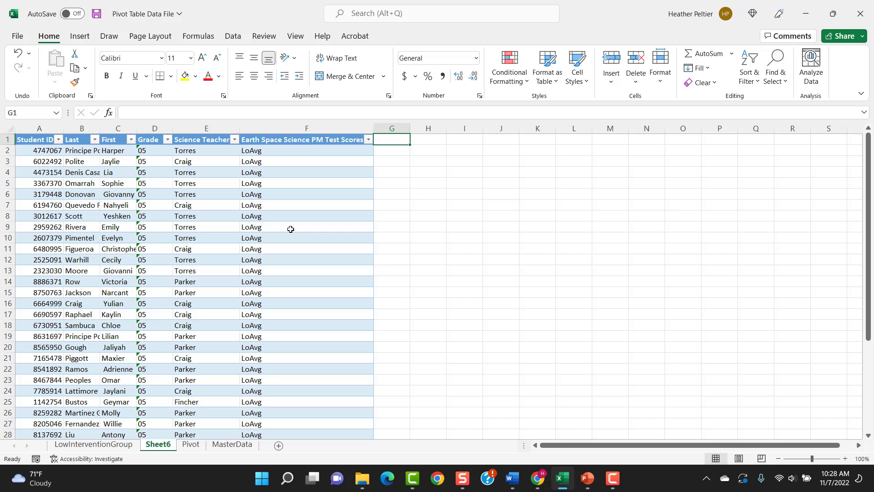
# Add an Intervention Teacher column header in G1 of the LoAvg students' table
pyautogui.write('I')
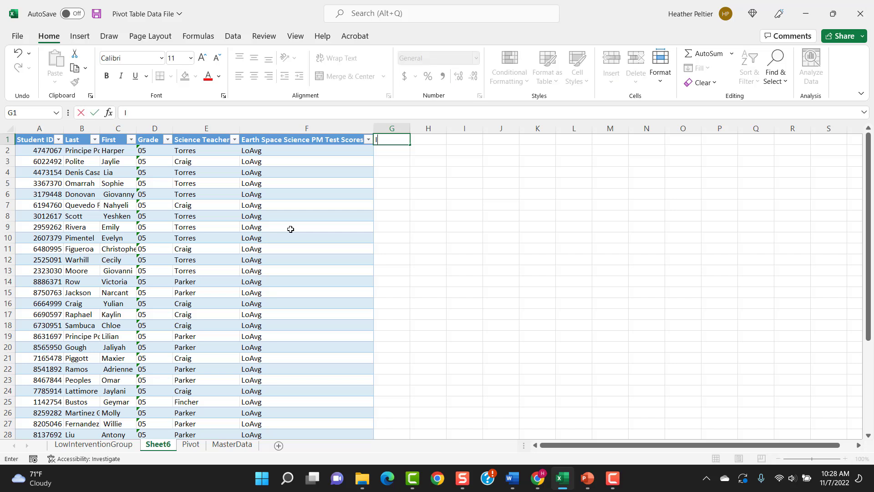
pyautogui.write('ntervention Teacher')
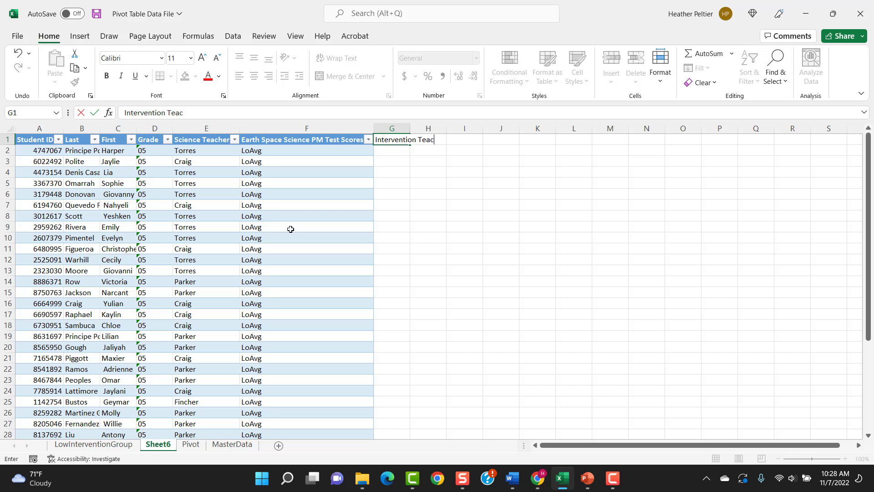
pyautogui.press('Return')
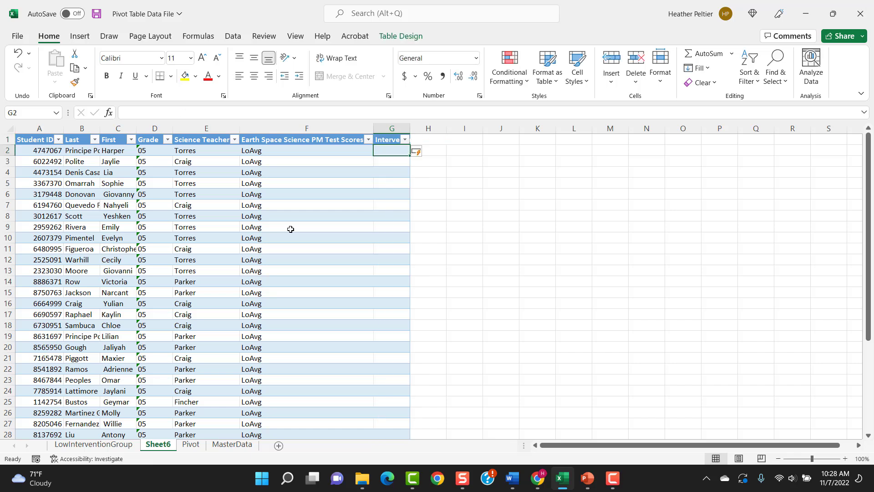
# Enter an intervention teacher's surname for the first LoAvg student and fill it down the column
pyautogui.write('Craig')
pyautogui.press('Return')
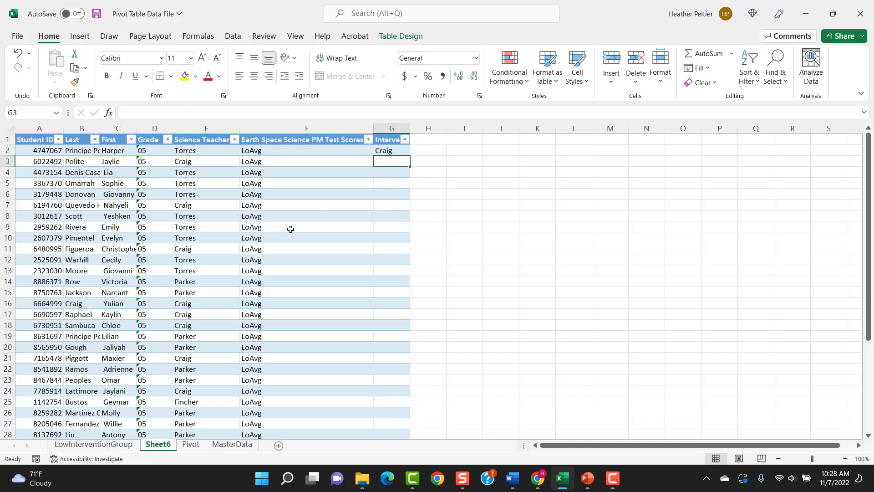
pyautogui.press('Up')
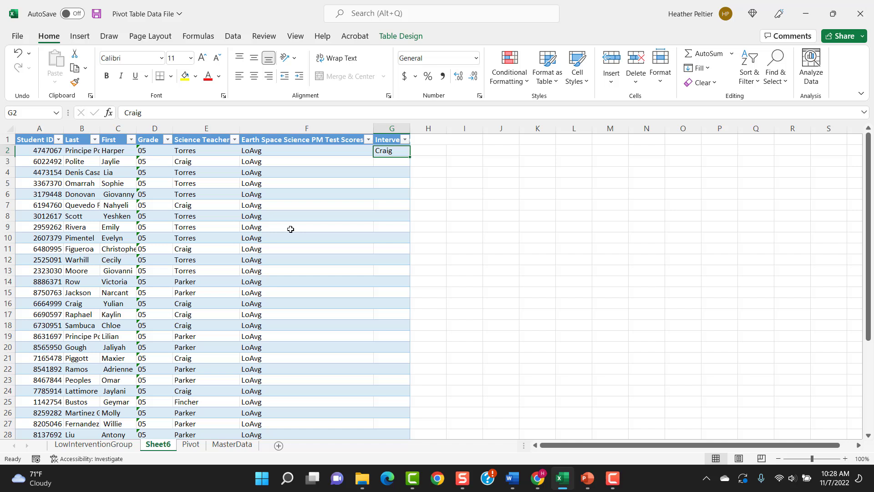
pyautogui.moveTo(410, 155); pyautogui.dragTo(411, 156)
pyautogui.doubleClick(410, 155)
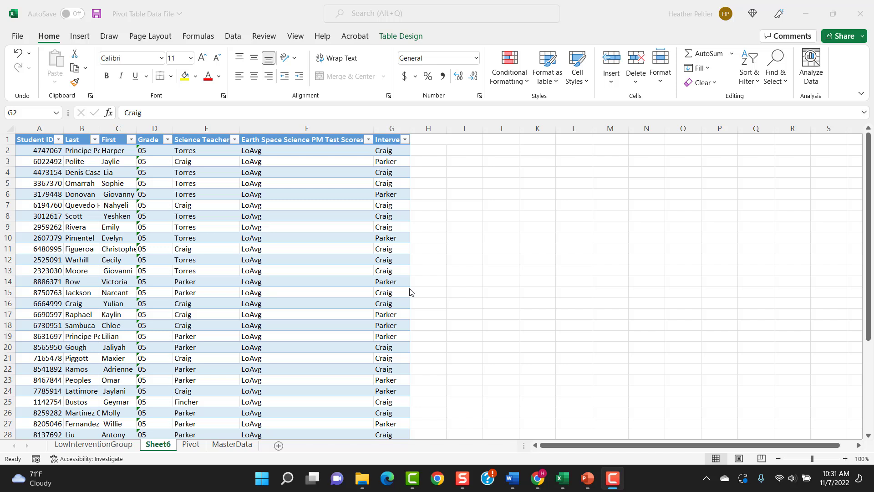
# Rename the sheet listing the LoAvg students as LowAvgGroup
pyautogui.click(163, 447)
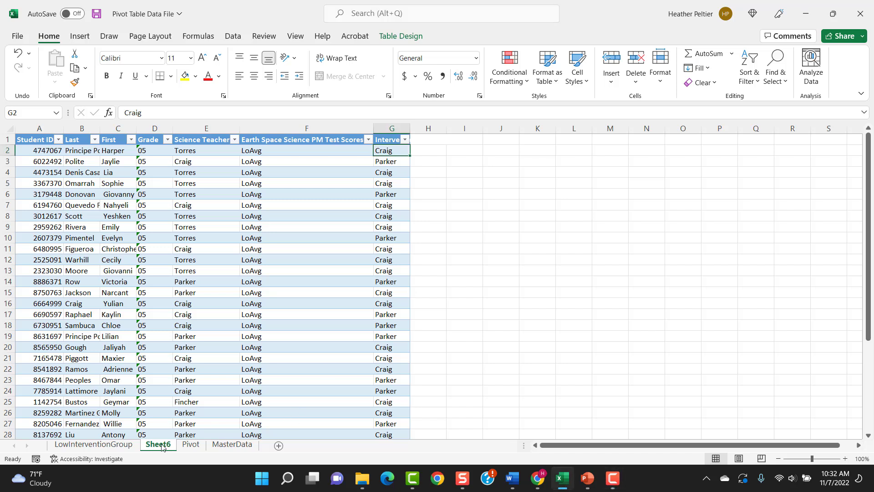
pyautogui.rightClick(162, 446)
pyautogui.click(207, 319)
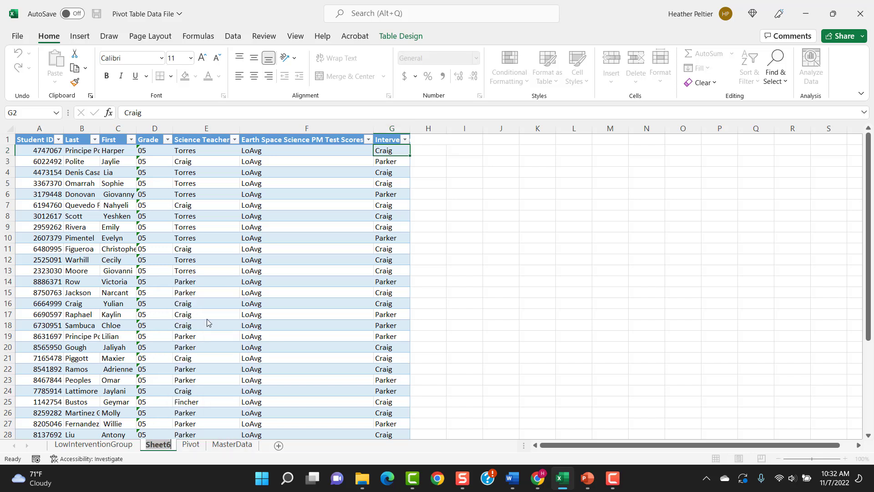
pyautogui.write('LowAv')
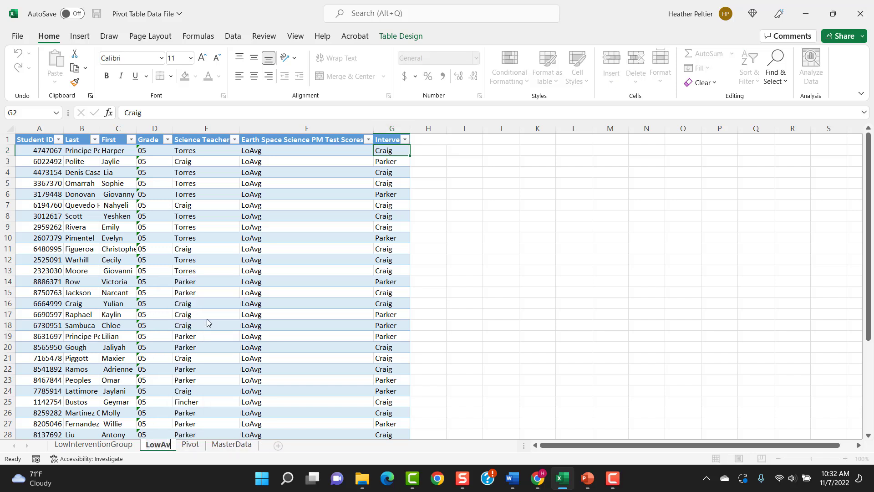
pyautogui.write('gGroup')
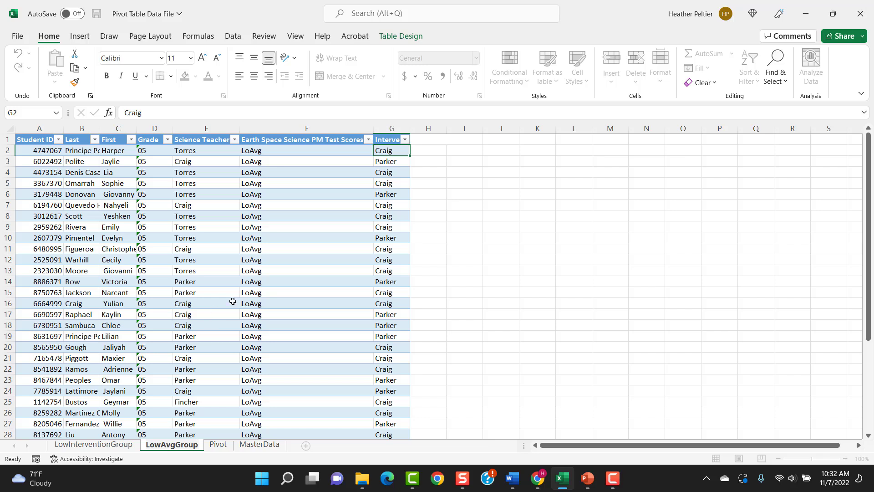
pyautogui.click(394, 163)
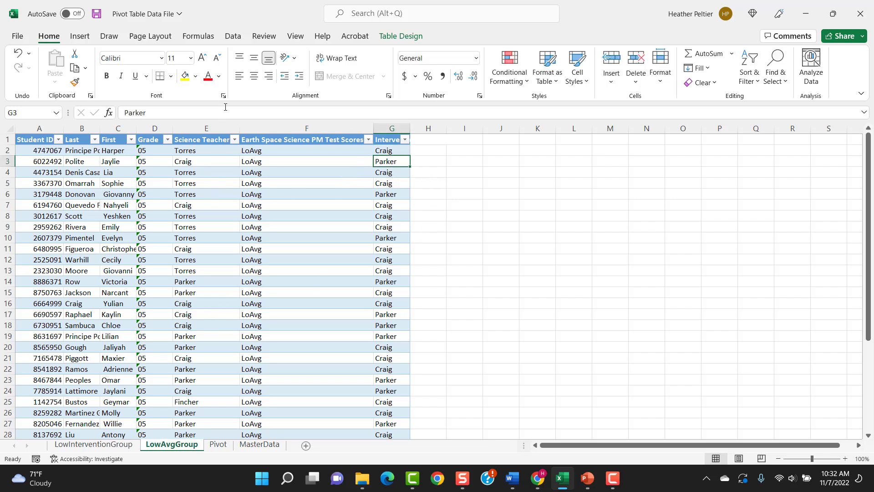
# Extract the student records behind the PivotTable's Avg count into their own detail sheet
pyautogui.click(219, 445)
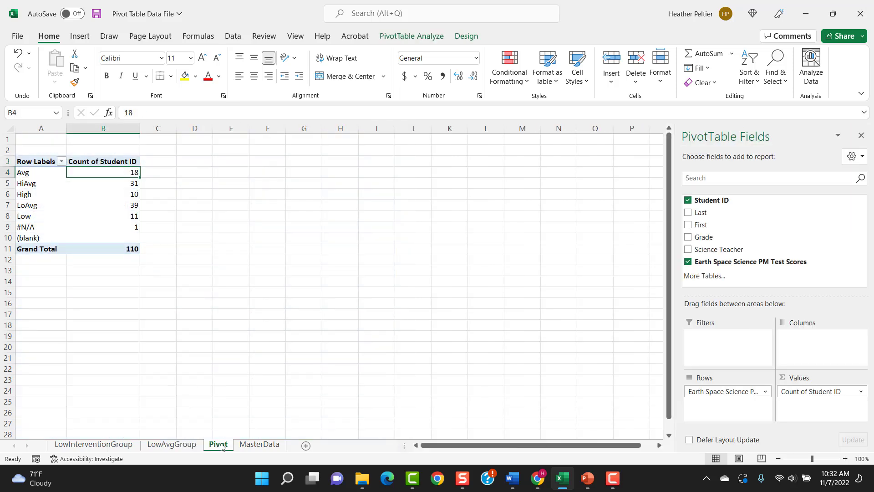
pyautogui.doubleClick(122, 172)
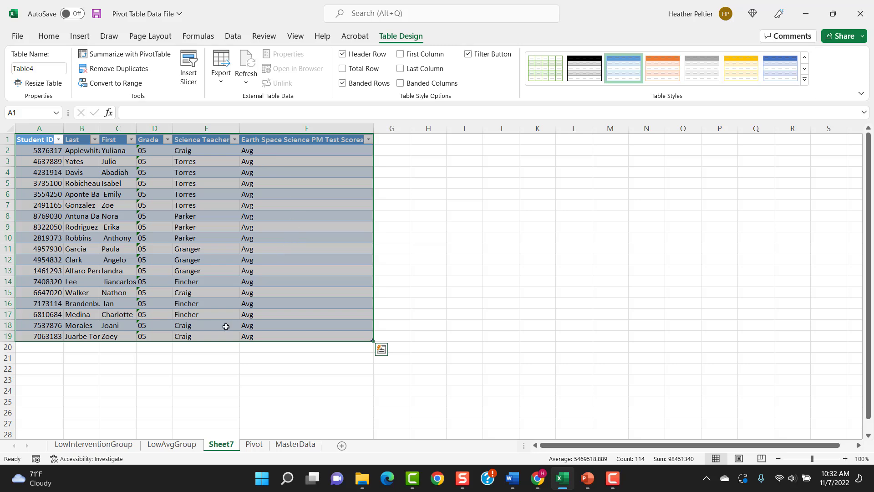
# Add an Intervention Teacher column header in G1 of the Avg students' table
pyautogui.click(394, 142)
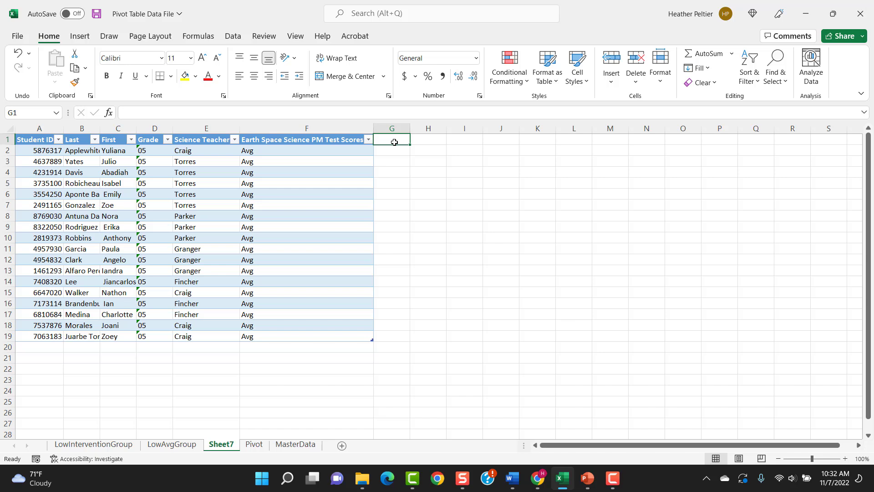
pyautogui.write('Interven')
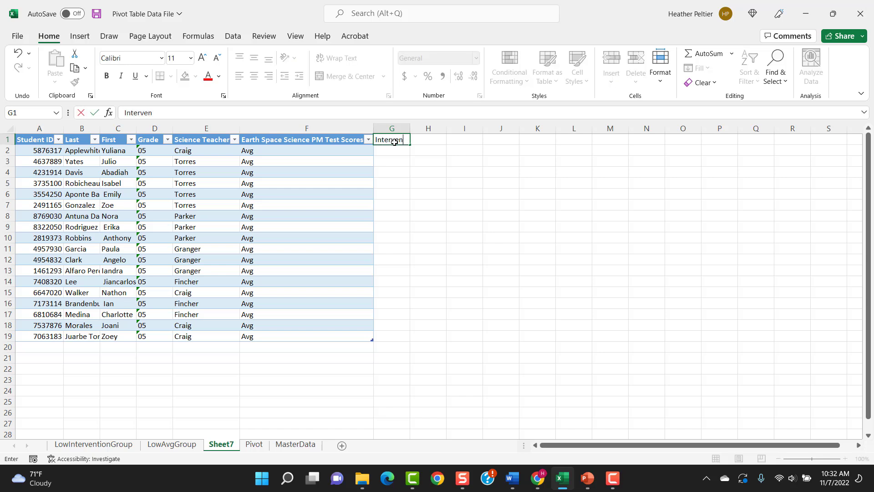
pyautogui.write('tion Teacher')
pyautogui.press('Return')
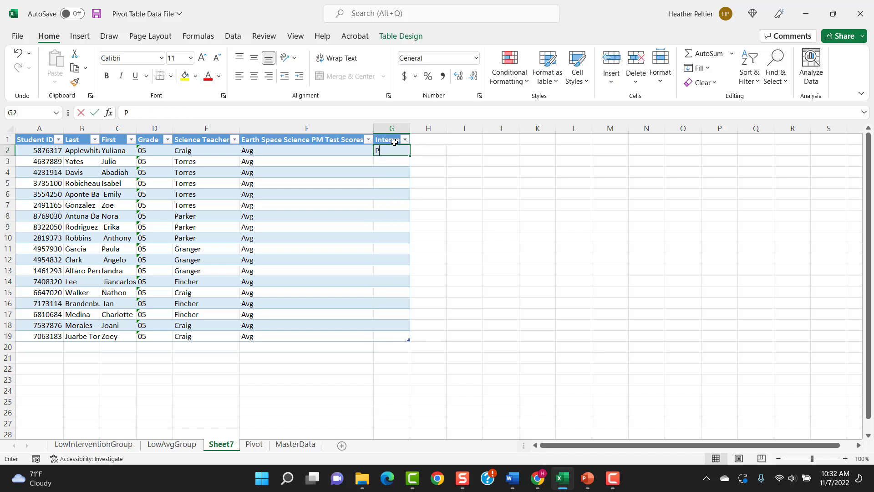
# Enter an intervention teacher's surname for the first Avg student and fill it down the column through row 19
pyautogui.write('Parker')
pyautogui.press('Return')
pyautogui.press('Up')
pyautogui.moveTo(410, 156); pyautogui.dragTo(412, 340)
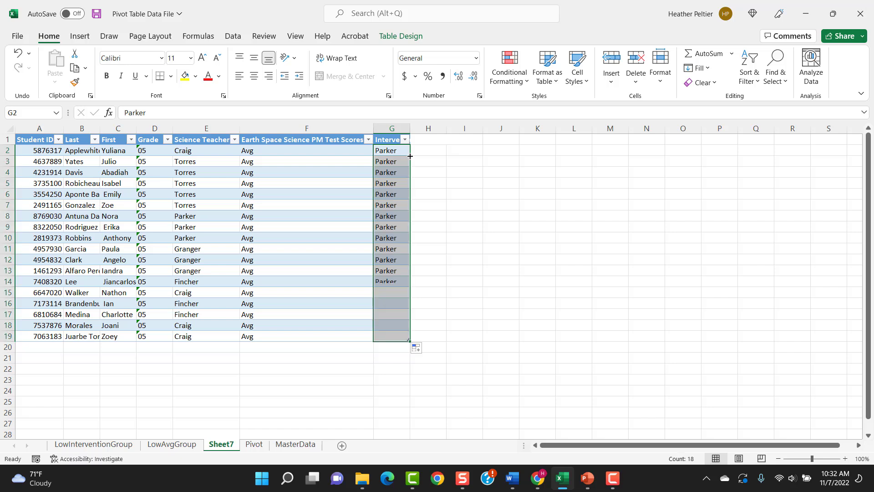
pyautogui.click(356, 334)
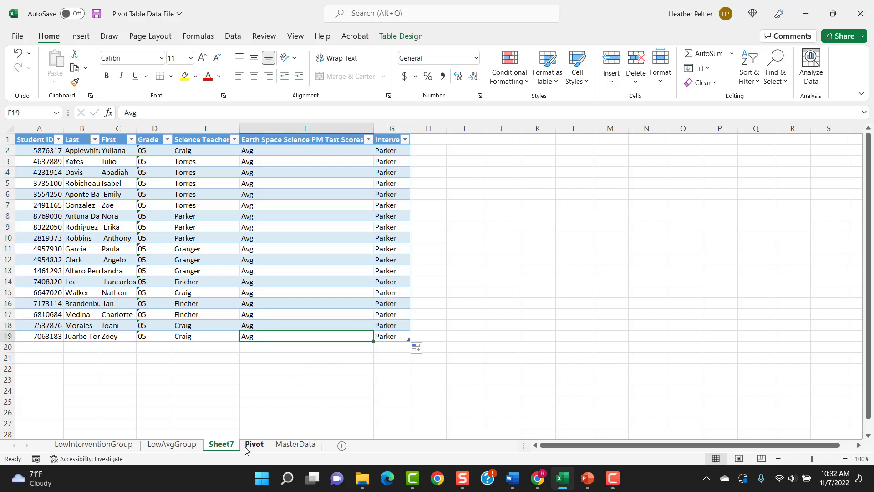
# Rename the sheet listing the Avg students as AvgGroup
pyautogui.rightClick(219, 448)
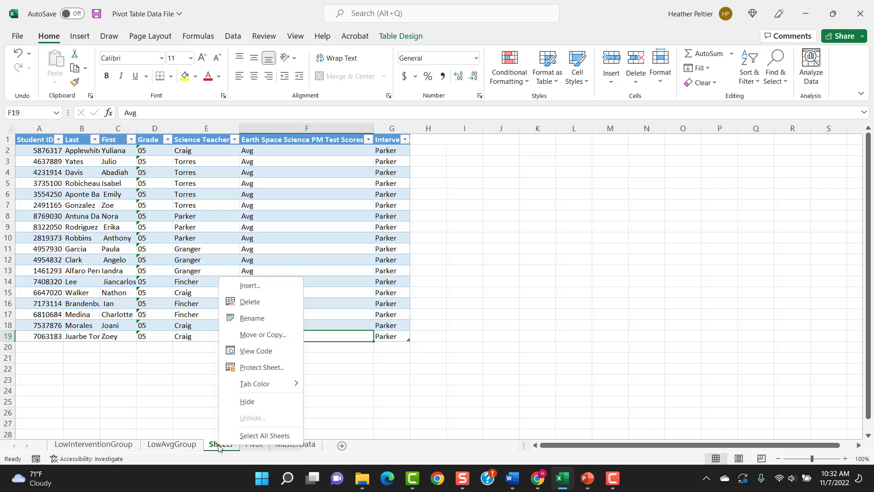
pyautogui.click(248, 317)
pyautogui.write('AvgGroup')
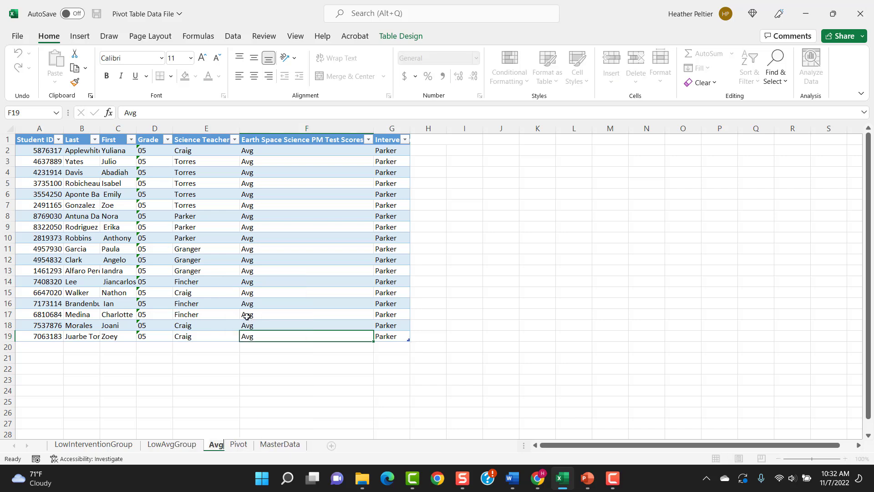
pyautogui.click(285, 324)
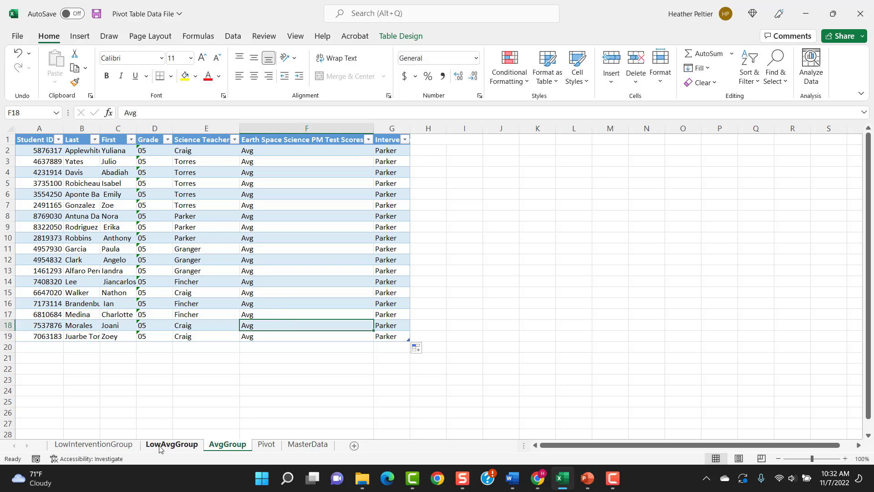
# Sort the LowAvgGroup sheet's table by Intervention Teacher from A to Z
pyautogui.click(160, 446)
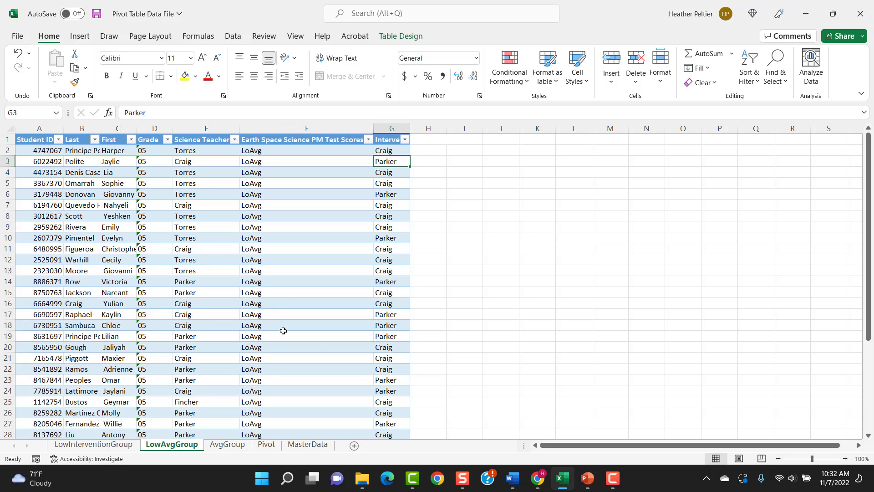
pyautogui.click(341, 165)
pyautogui.click(383, 165)
pyautogui.click(233, 36)
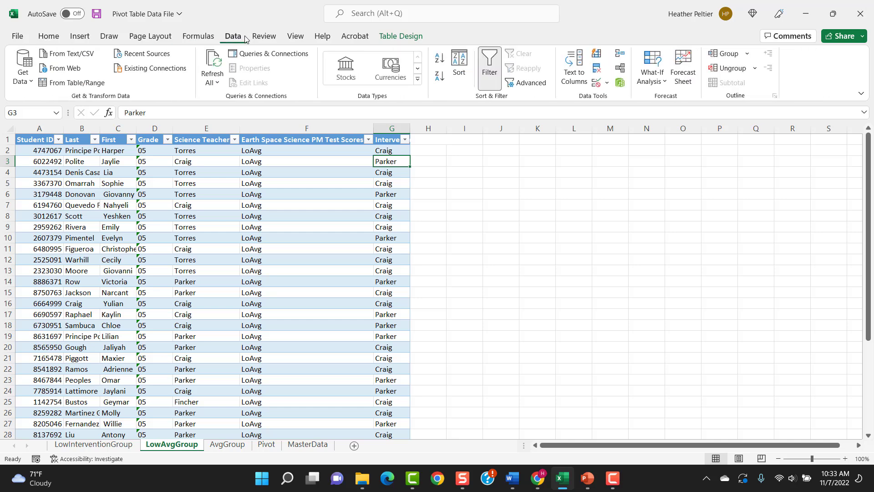
pyautogui.click(460, 68)
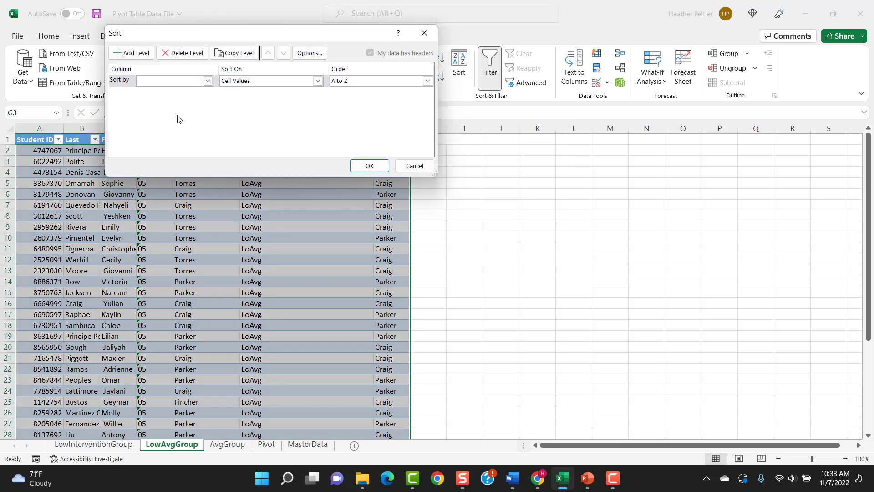
pyautogui.click(208, 81)
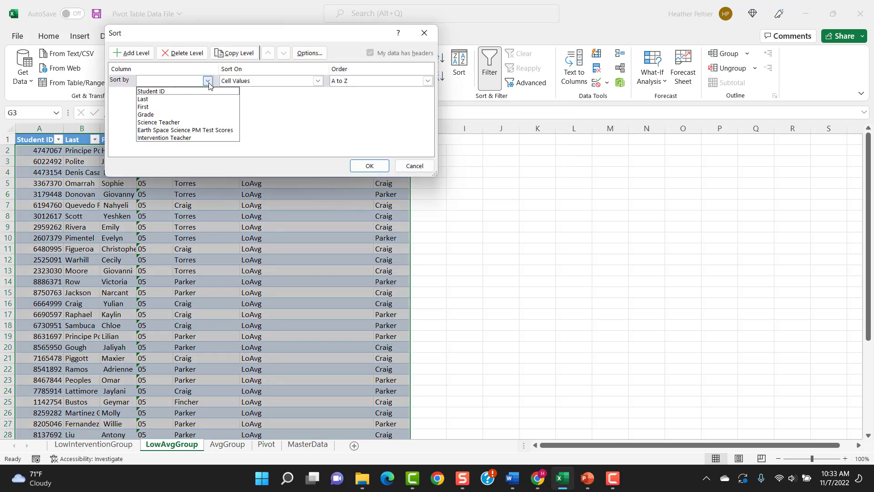
pyautogui.click(195, 138)
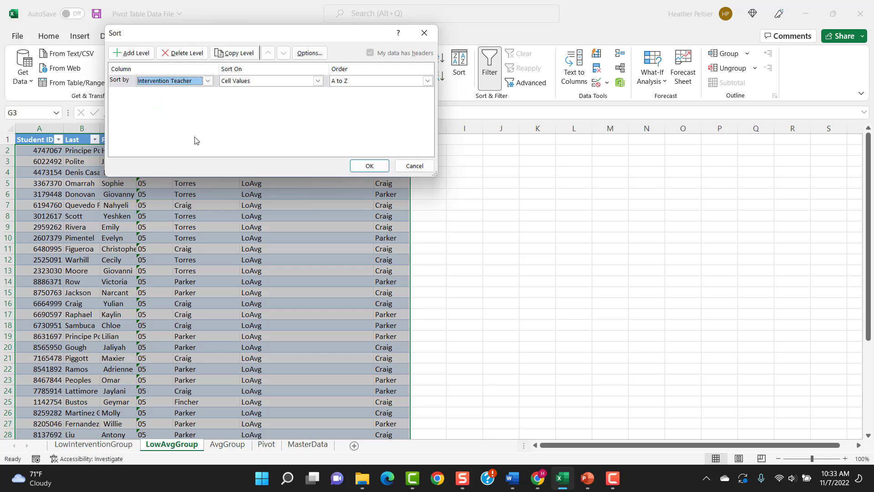
pyautogui.click(364, 169)
# Move rows 31 to 40 of LowAvgGroup, the second intervention teacher's students, to the AvgGroup sheet starting at A20
pyautogui.scroll(-4, 383, 326)
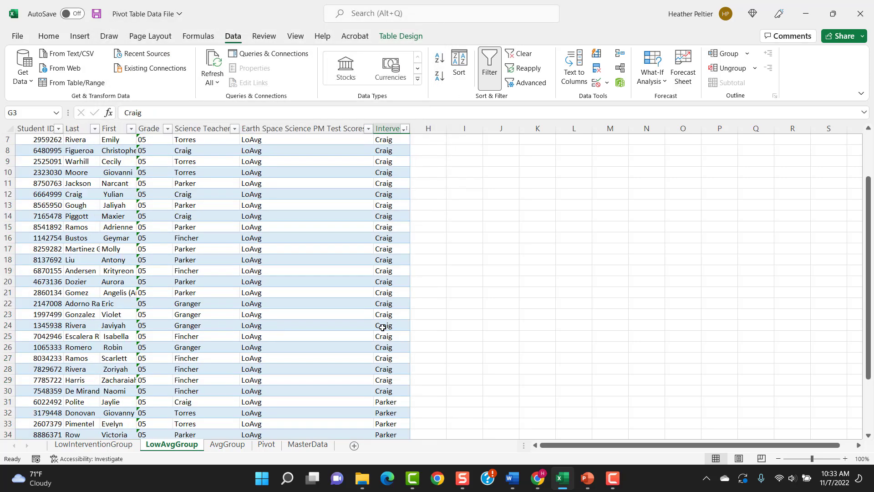
pyautogui.scroll(-2, 383, 326)
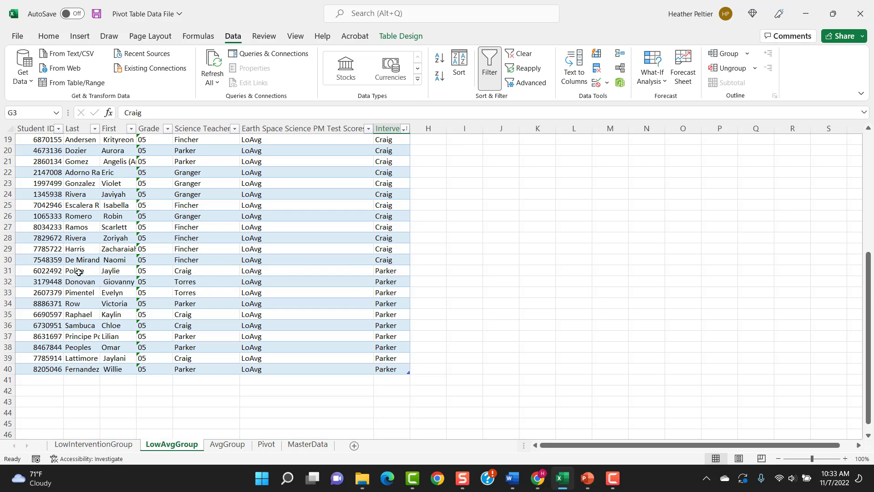
pyautogui.moveTo(14, 269); pyautogui.dragTo(23, 369)
pyautogui.rightClick(28, 324)
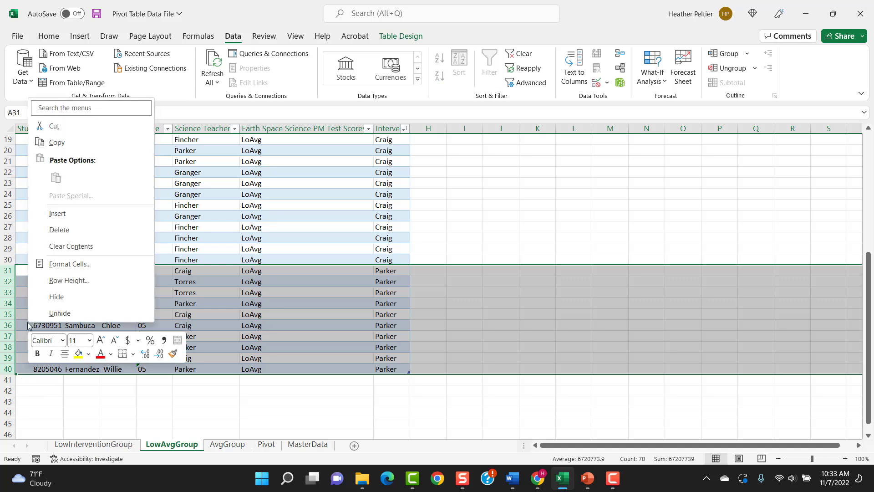
pyautogui.click(59, 129)
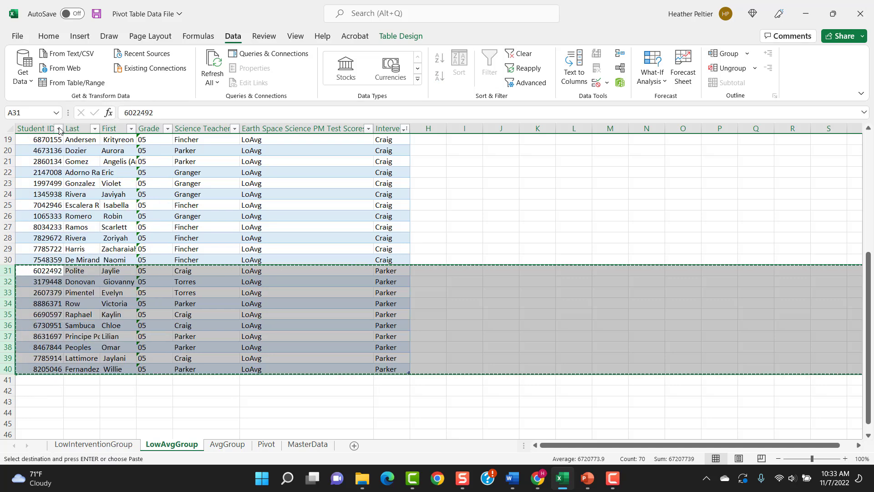
pyautogui.click(227, 446)
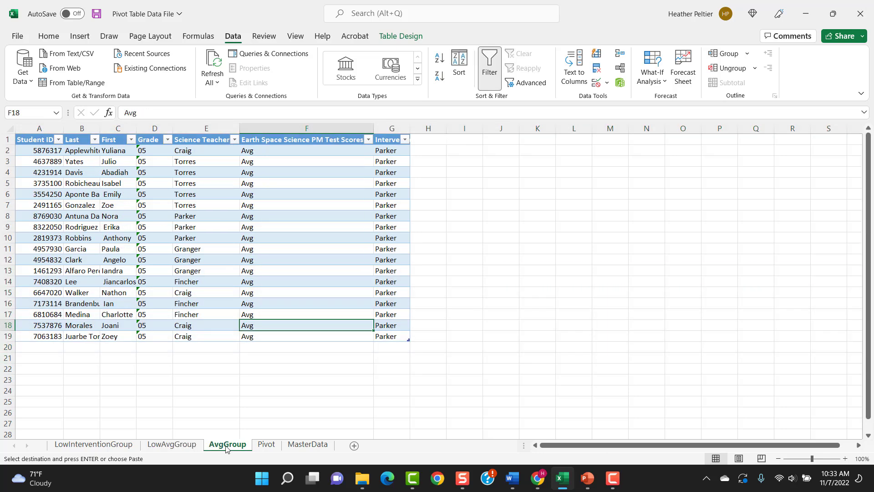
pyautogui.click(20, 346)
pyautogui.rightClick(20, 346)
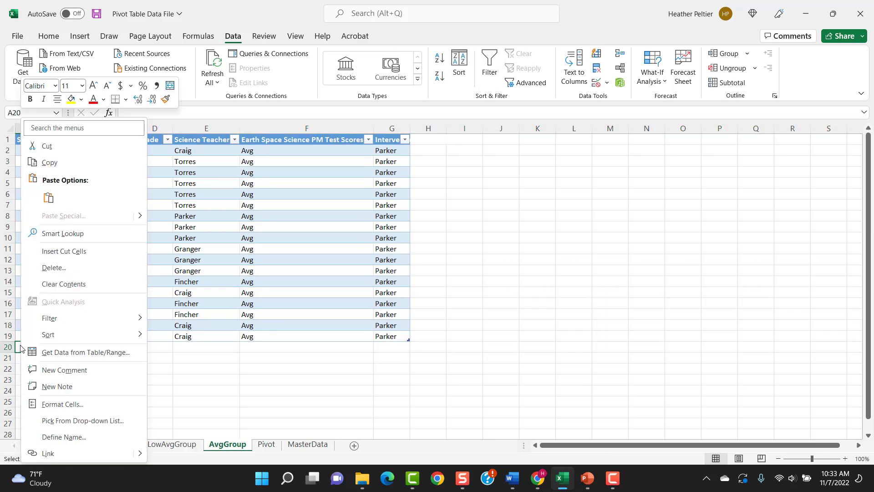
pyautogui.click(48, 197)
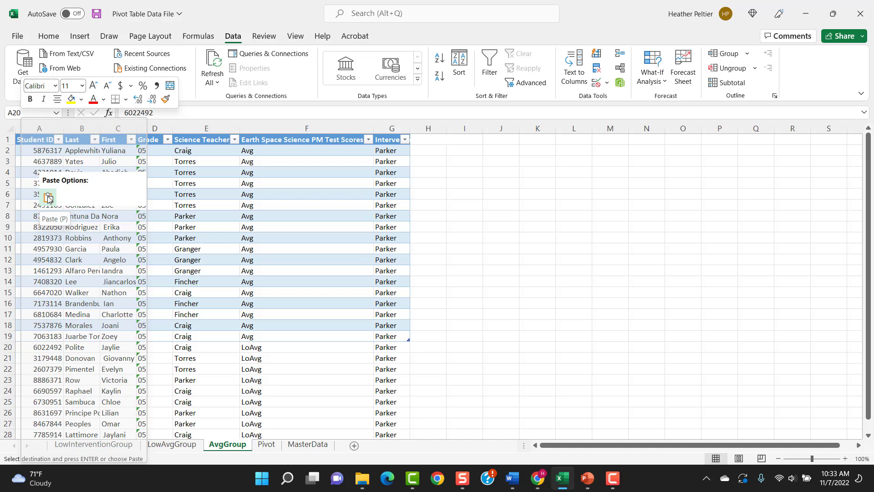
pyautogui.click(48, 197)
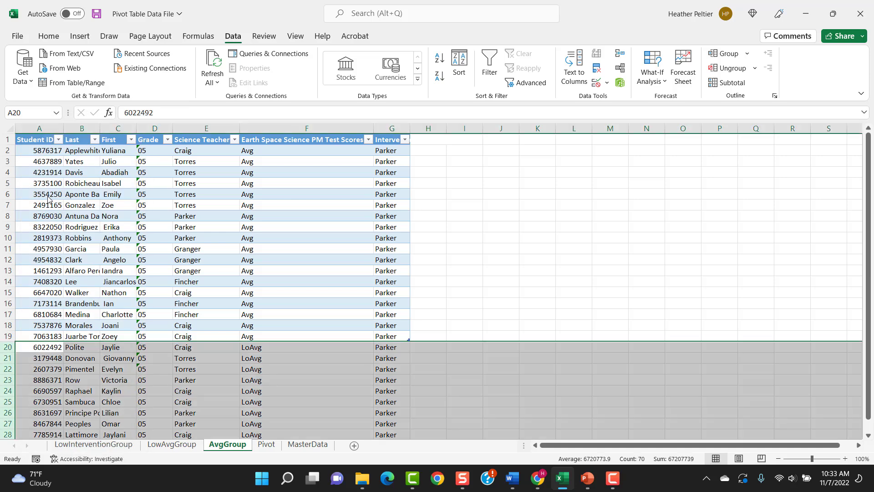
# Extend the AvgGroup table down to row 29 so it includes the moved LoAvg students
pyautogui.click(172, 326)
pyautogui.scroll(-2, 214, 346)
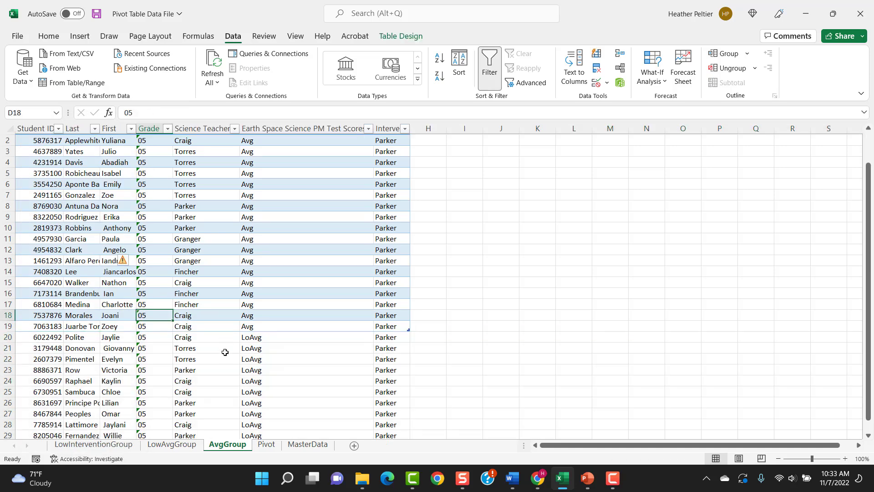
pyautogui.click(70, 283)
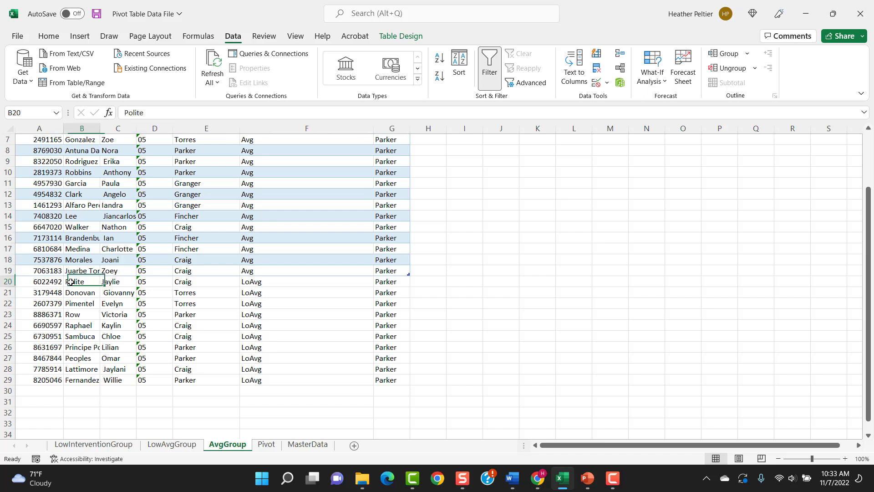
pyautogui.click(22, 282)
pyautogui.click(262, 281)
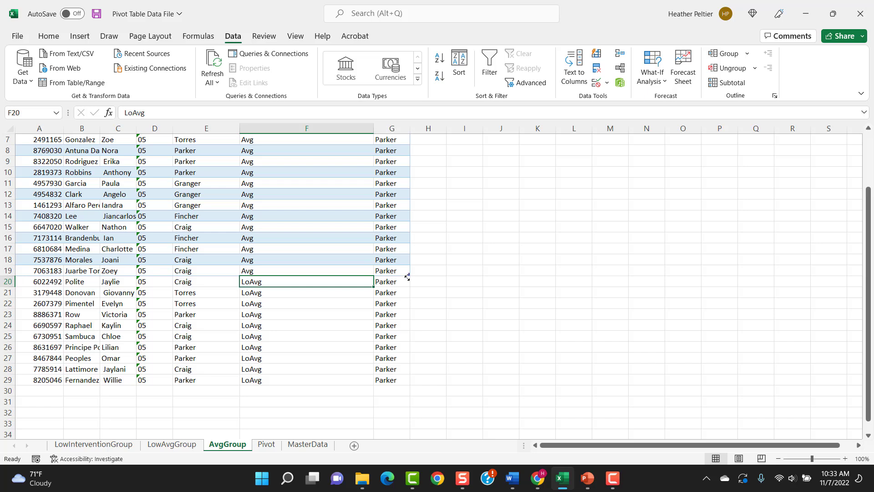
pyautogui.moveTo(407, 277); pyautogui.dragTo(403, 385)
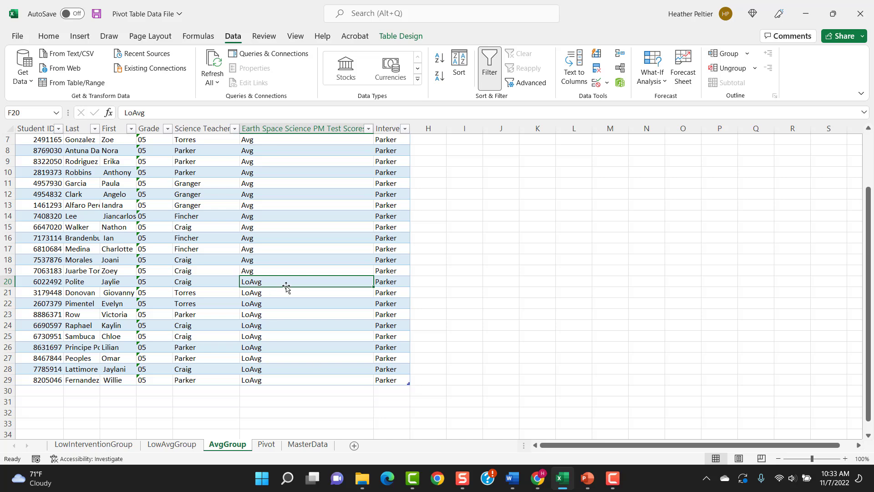
pyautogui.click(299, 271)
pyautogui.scroll(2, 249, 337)
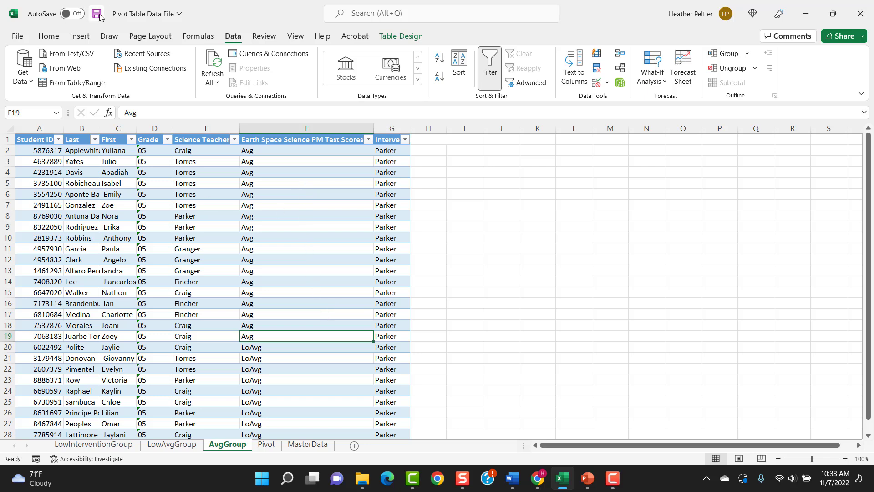
# Extract the student records behind the PivotTable's High count into their own detail sheet
pyautogui.click(267, 444)
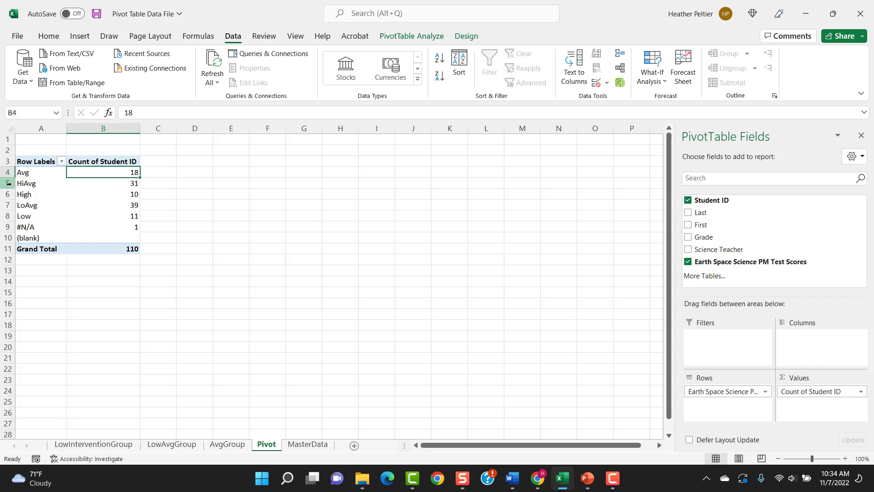
pyautogui.moveTo(6, 194)
pyautogui.mouseDown()
pyautogui.moveTo(6, 173)
pyautogui.moveTo(6, 183)
pyautogui.mouseUp()
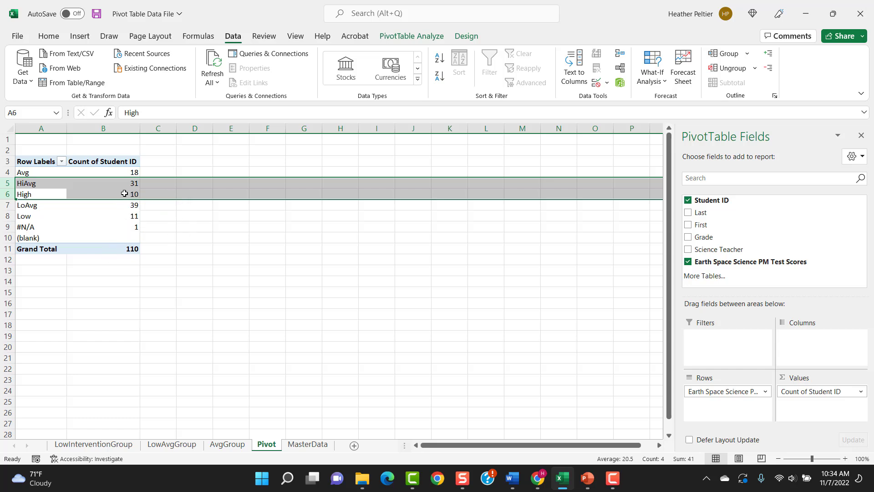
pyautogui.click(123, 193)
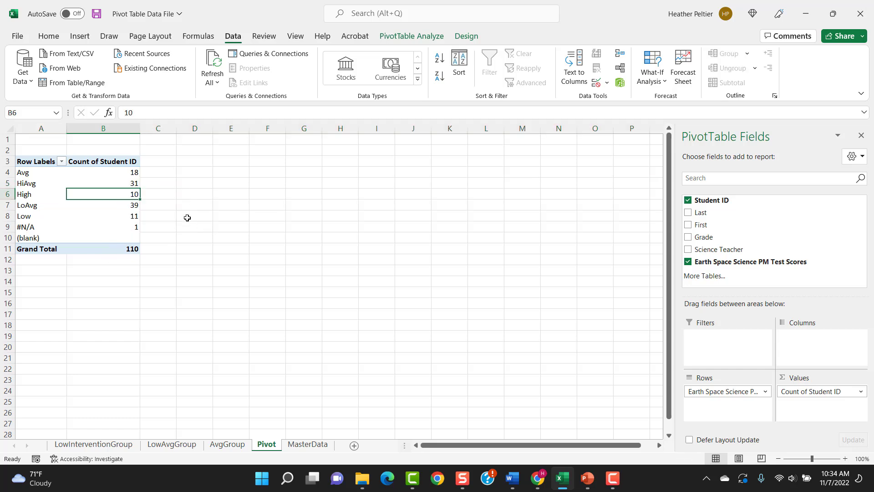
pyautogui.click(123, 183)
pyautogui.click(113, 194)
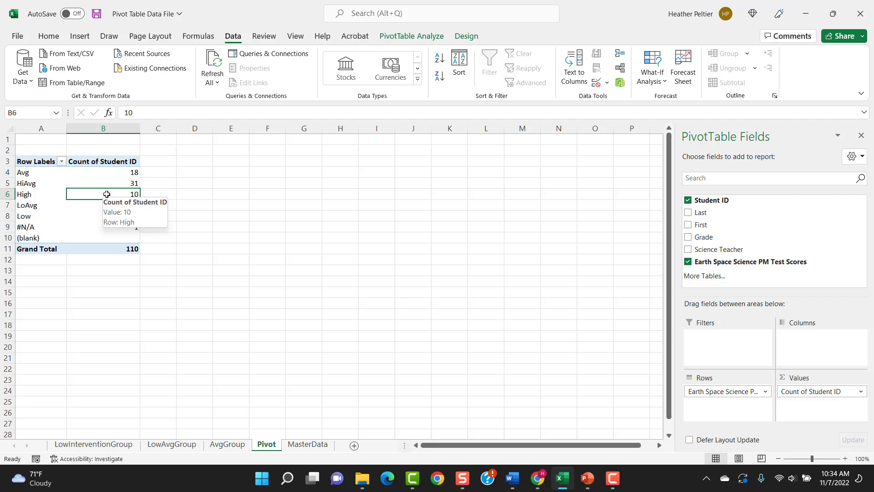
pyautogui.doubleClick(112, 194)
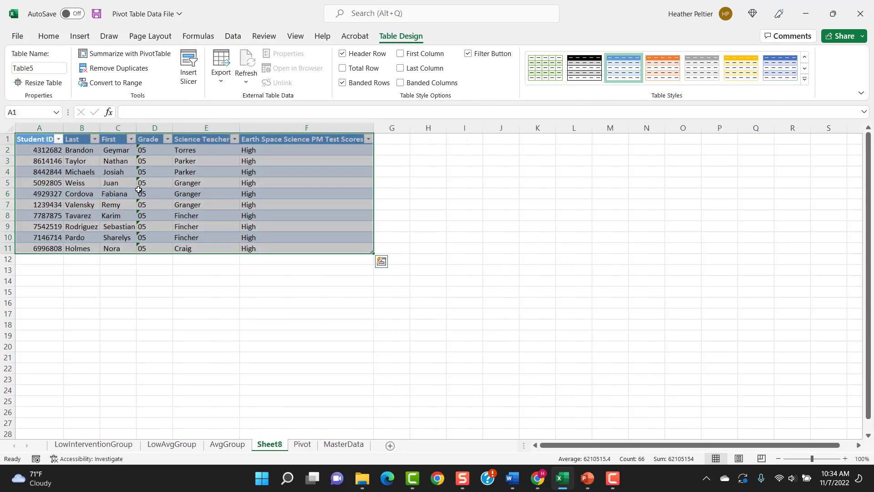
# Add an Intervention Teacher column header in G1 of the High students' table
pyautogui.click(391, 137)
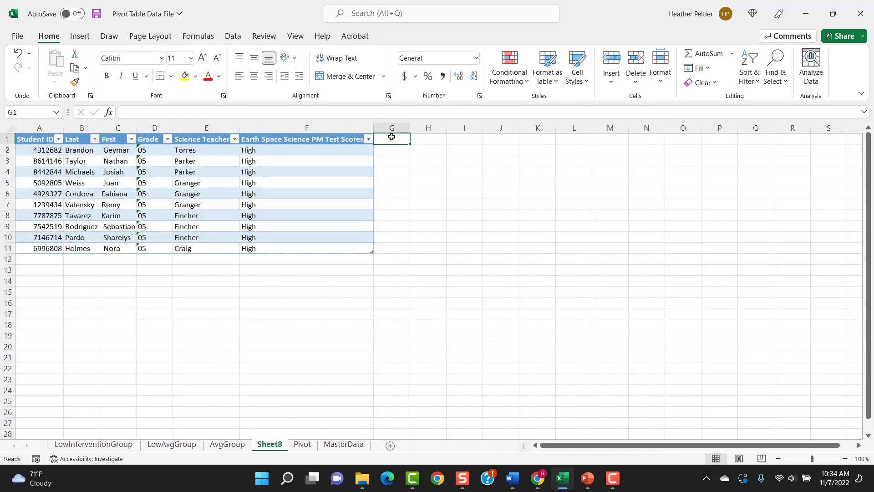
pyautogui.write('Interv')
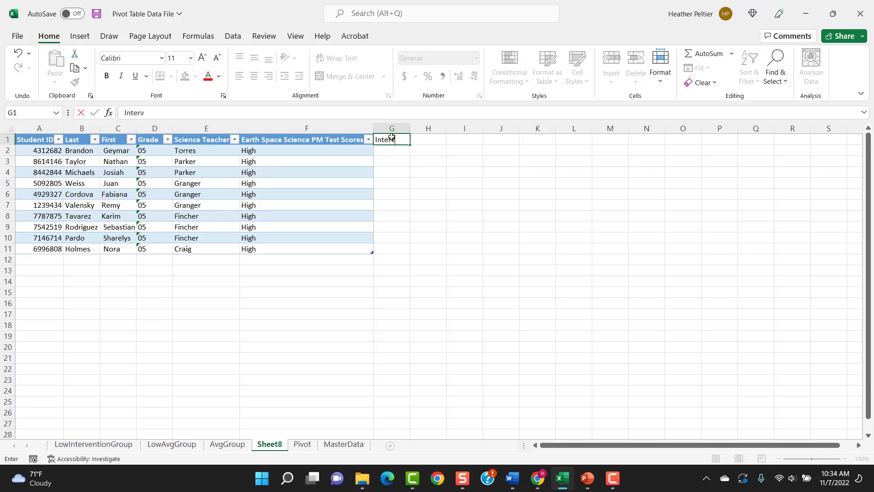
pyautogui.write('ention Teacher')
pyautogui.press('Return')
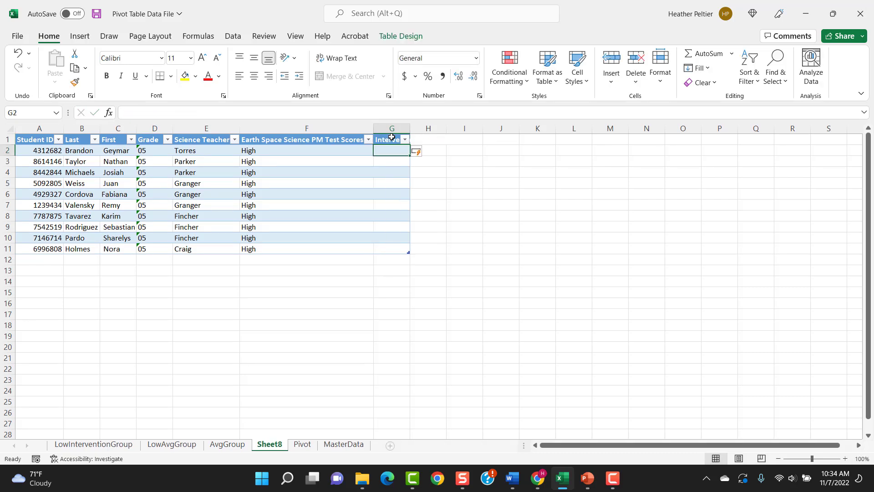
# Enter the High group's intervention teacher surname in G2 and fill it down to G11
pyautogui.write('Fincher')
pyautogui.press('Return')
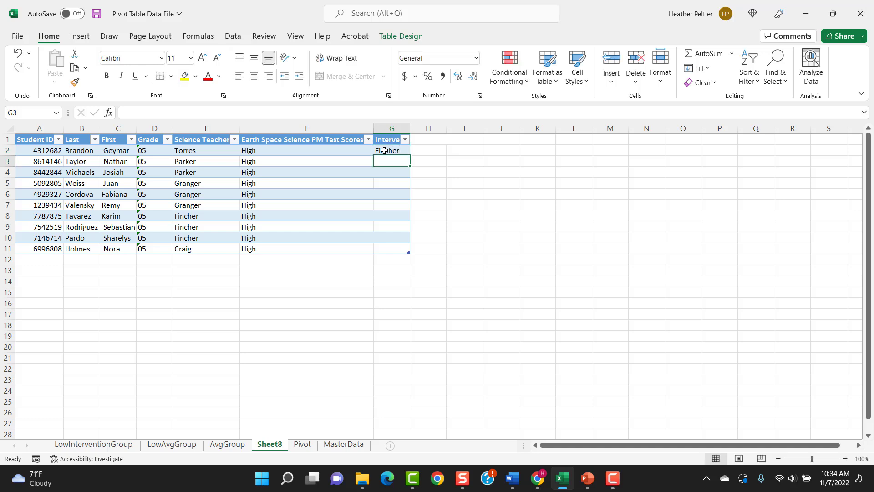
pyautogui.click(385, 150)
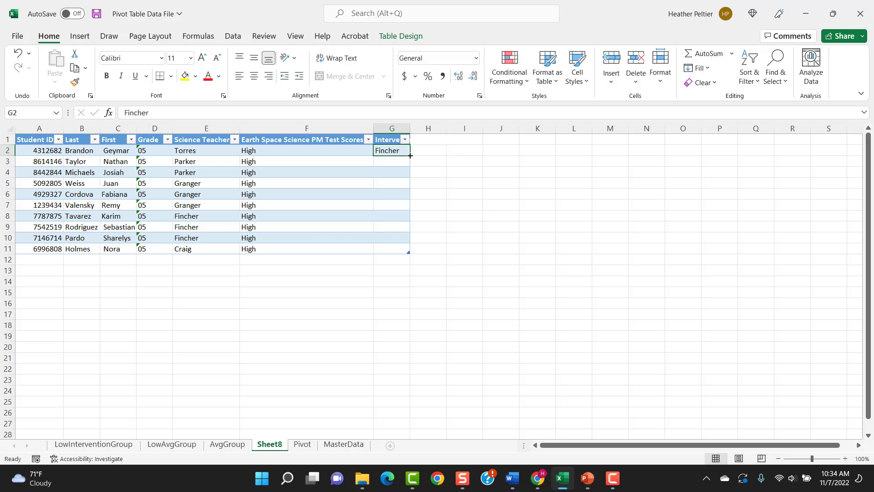
pyautogui.doubleClick(410, 156)
pyautogui.click(312, 238)
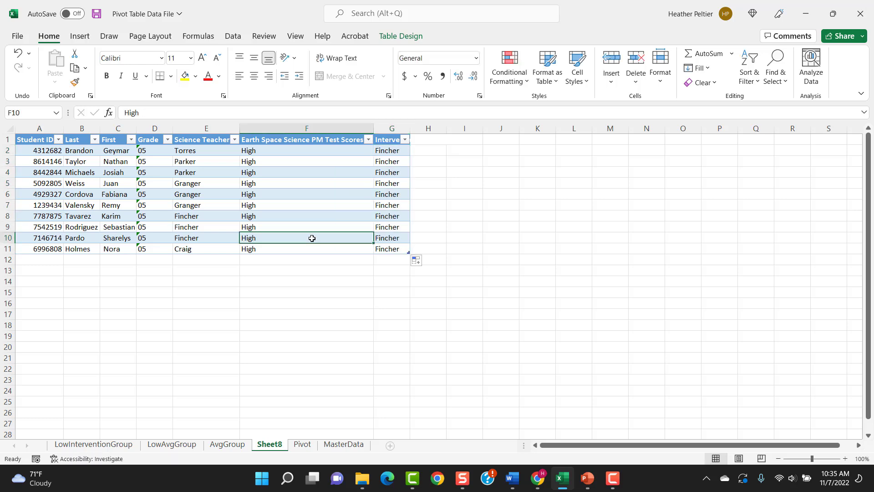
# Rename the High students' detail sheet as High Group
pyautogui.rightClick(279, 446)
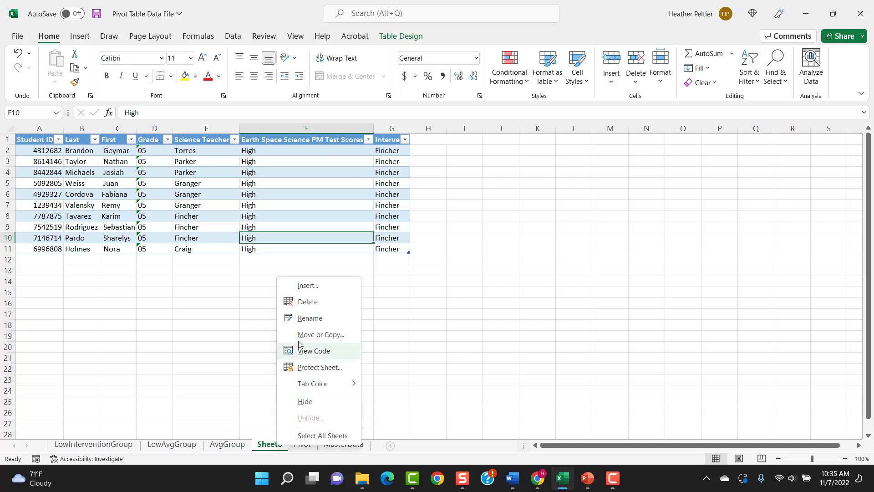
pyautogui.click(310, 318)
pyautogui.write('High Group')
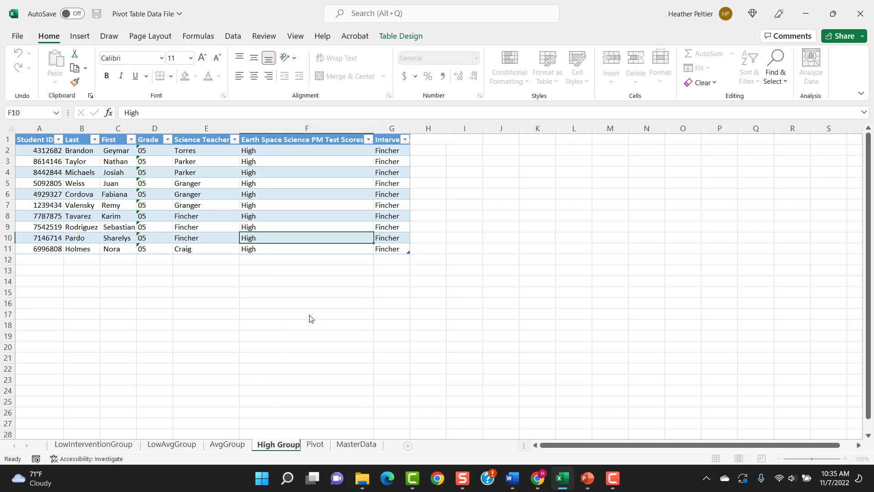
pyautogui.click(310, 318)
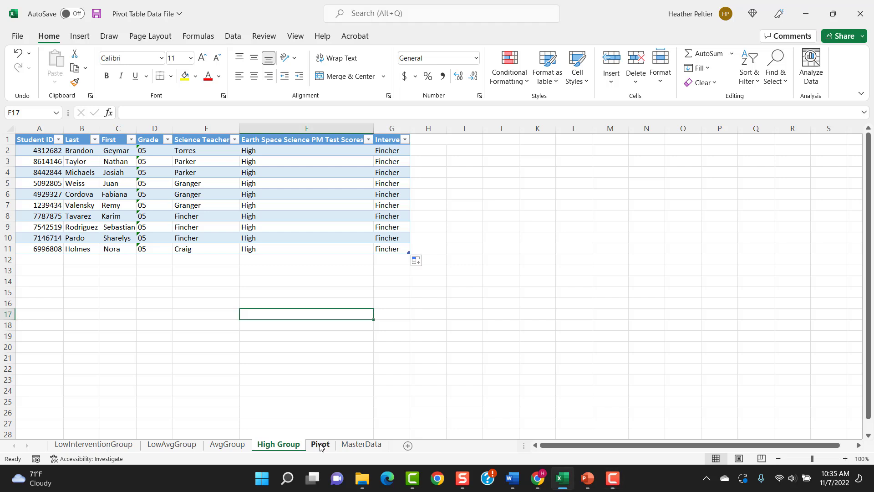
# Extract the student records behind the PivotTable's HiAvg count into their own detail sheet
pyautogui.click(320, 445)
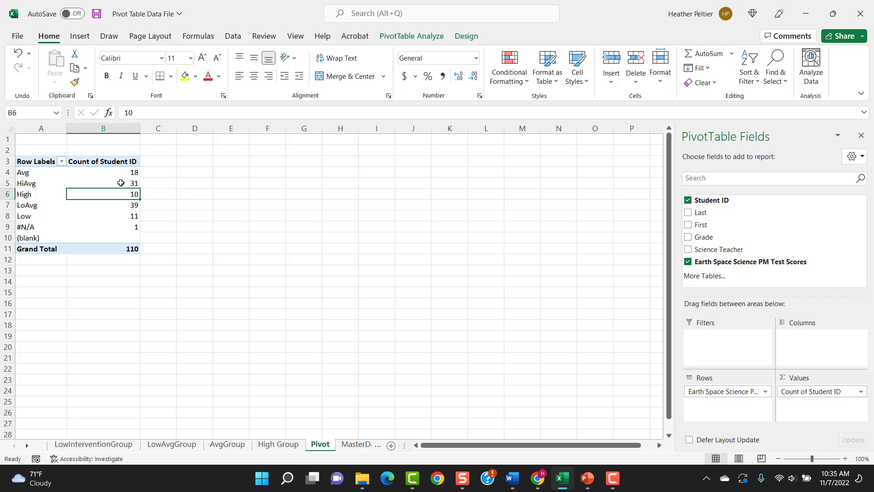
pyautogui.click(121, 183)
pyautogui.doubleClick(121, 183)
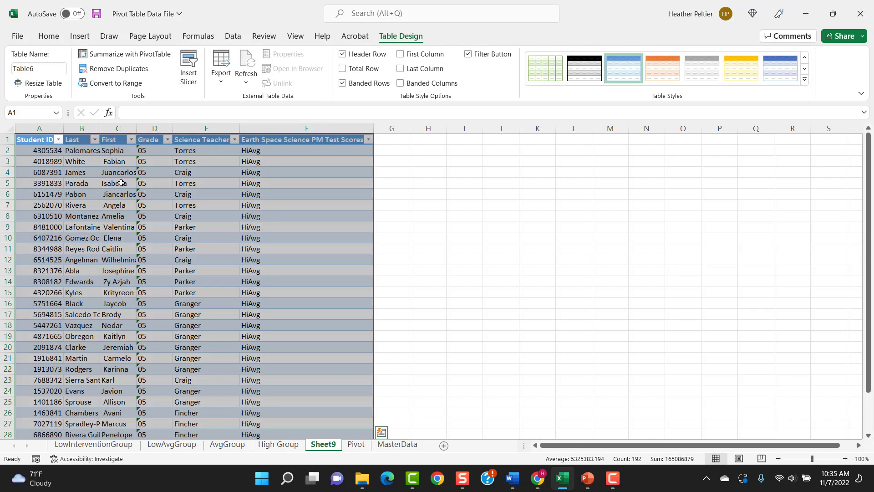
# Add an Intervention Teacher column header in G1 of the HiAvg students' table
pyautogui.click(393, 141)
pyautogui.write('Inte')
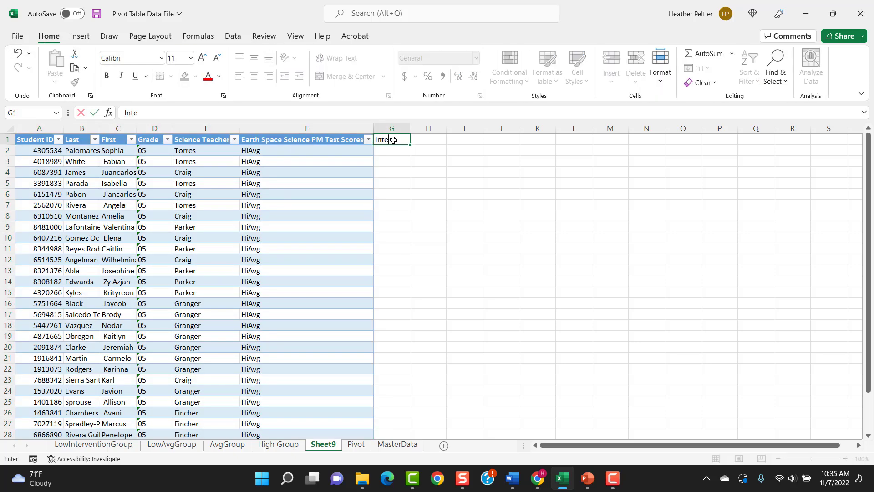
pyautogui.write('rvention Teacher')
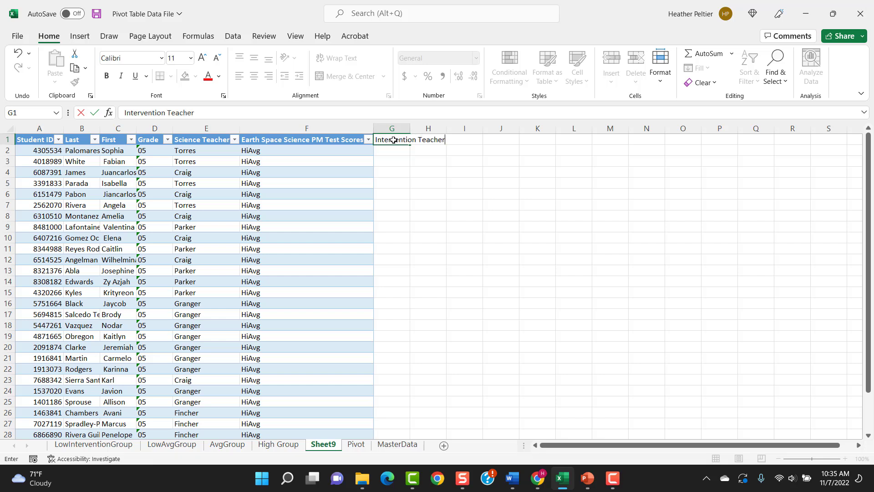
pyautogui.press('Return')
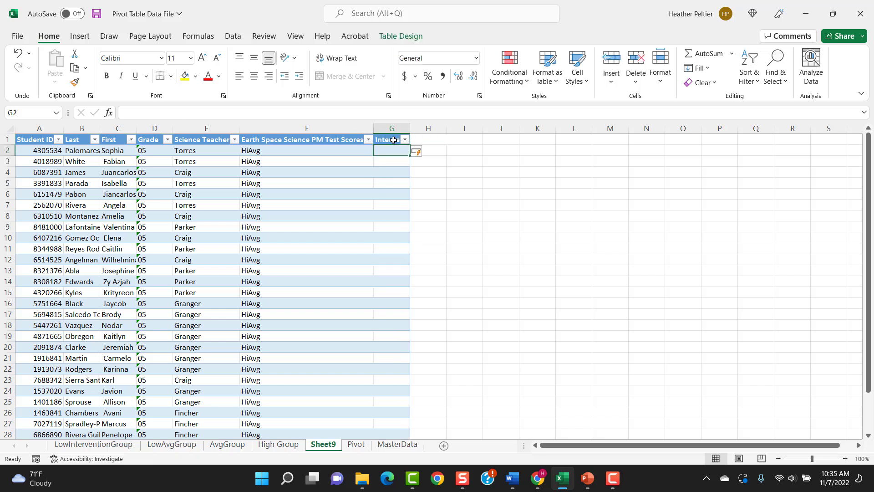
# Enter the HiAvg group's intervention teacher surname in G2 and fill it down the whole Intervention Teacher column
pyautogui.write('Granger')
pyautogui.press('Return')
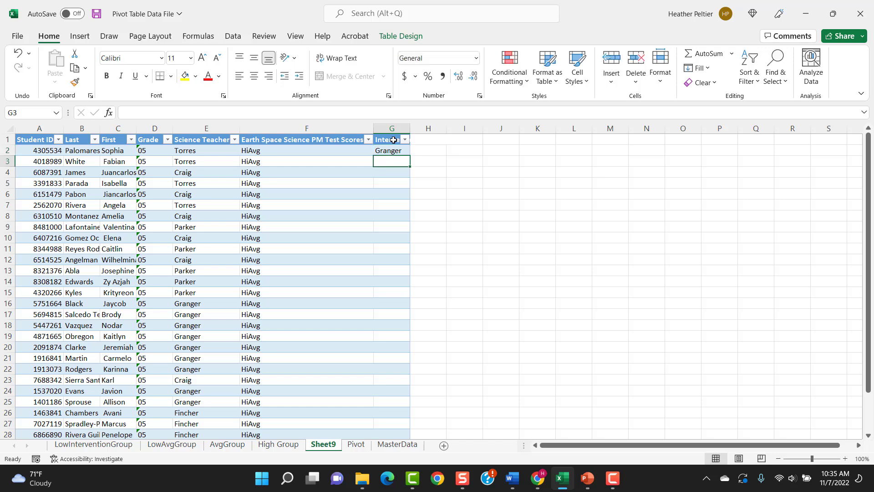
pyautogui.click(392, 151)
pyautogui.doubleClick(409, 155)
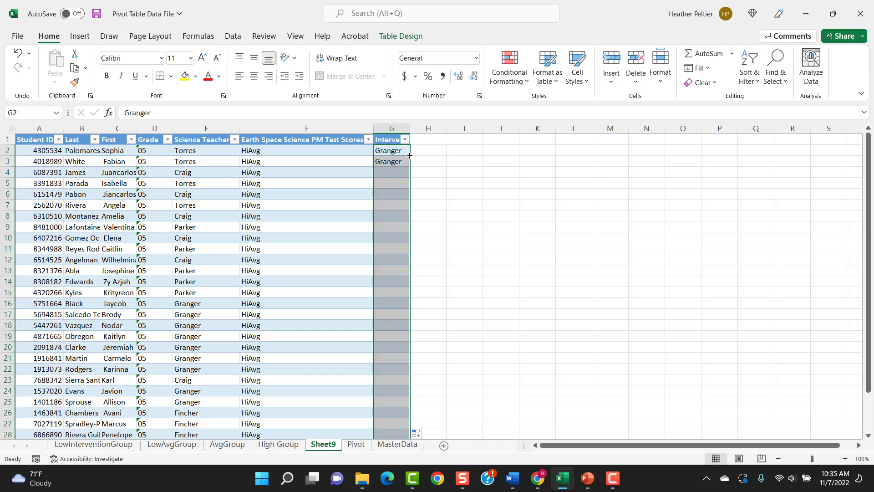
pyautogui.scroll(-1, 386, 240)
pyautogui.click(398, 206)
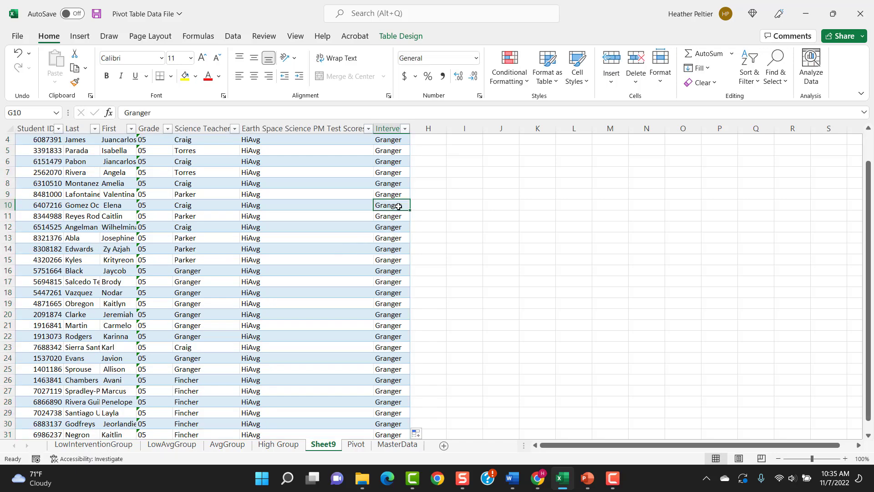
# Reassign the HiAvg students in G11, G13, G14 and G15 to the High group's intervention teacher
pyautogui.click(397, 217)
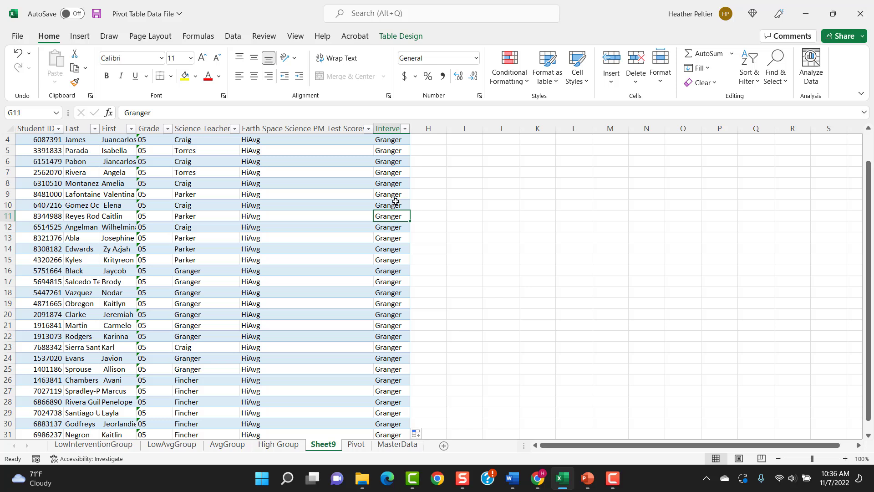
pyautogui.press('F10')
pyautogui.click(394, 218)
pyautogui.write('Fincher')
pyautogui.press('Return')
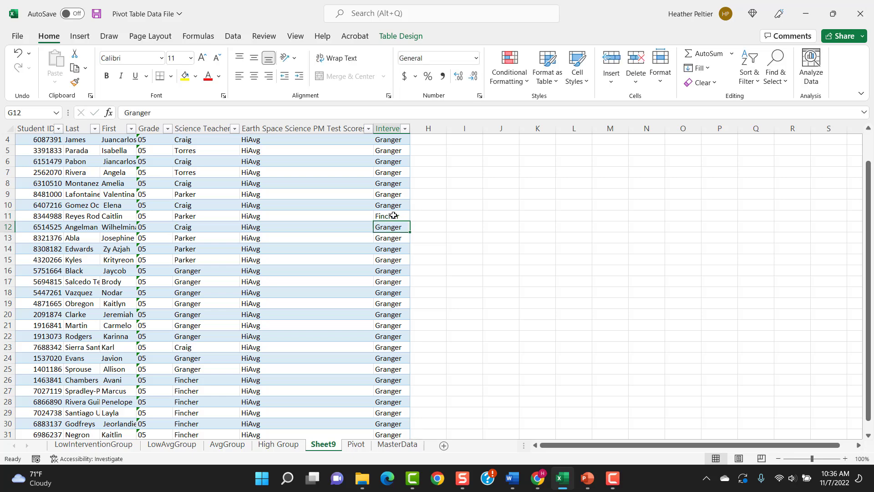
pyautogui.press('Down')
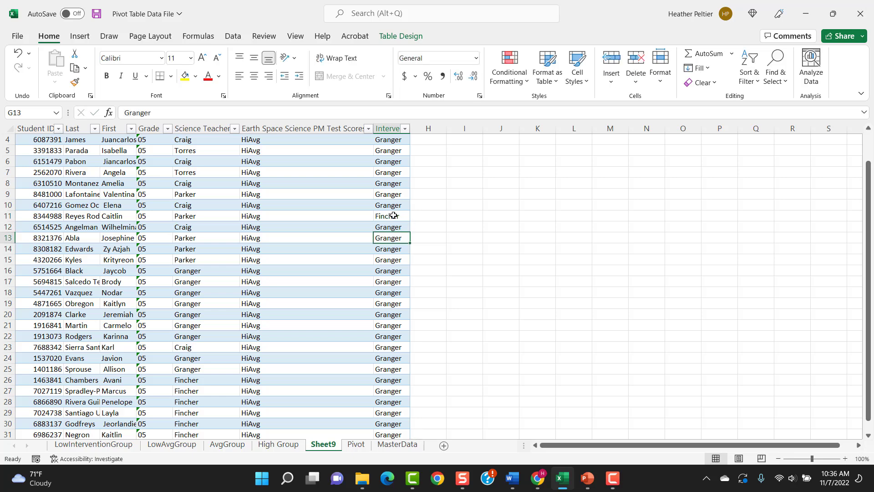
pyautogui.write('Finc')
pyautogui.press('Return')
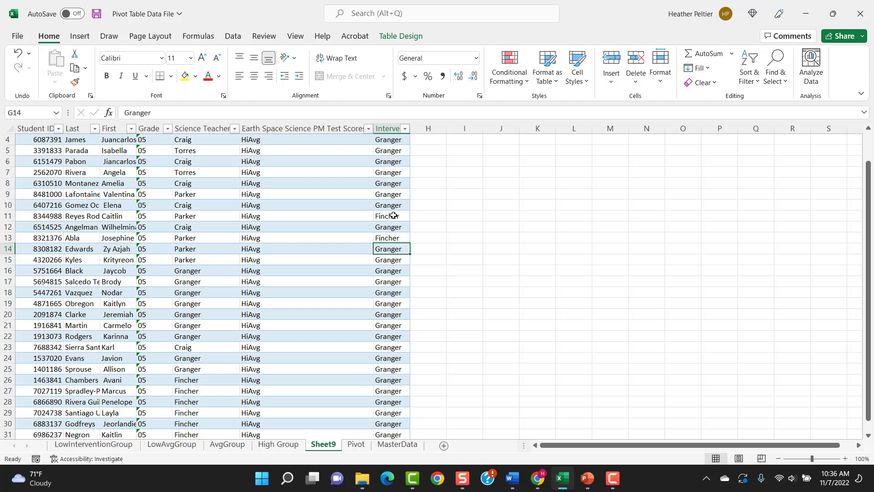
pyautogui.write('Fincher')
pyautogui.press('Return')
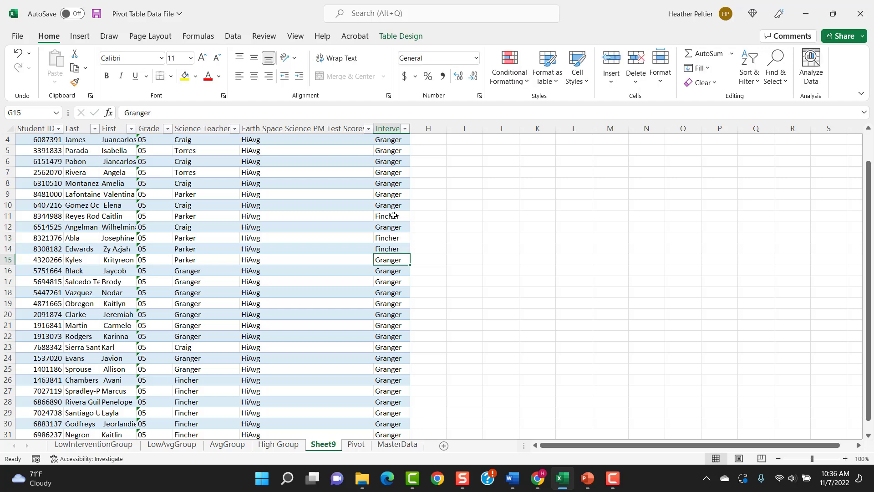
pyautogui.write('Fincher')
pyautogui.press('Return')
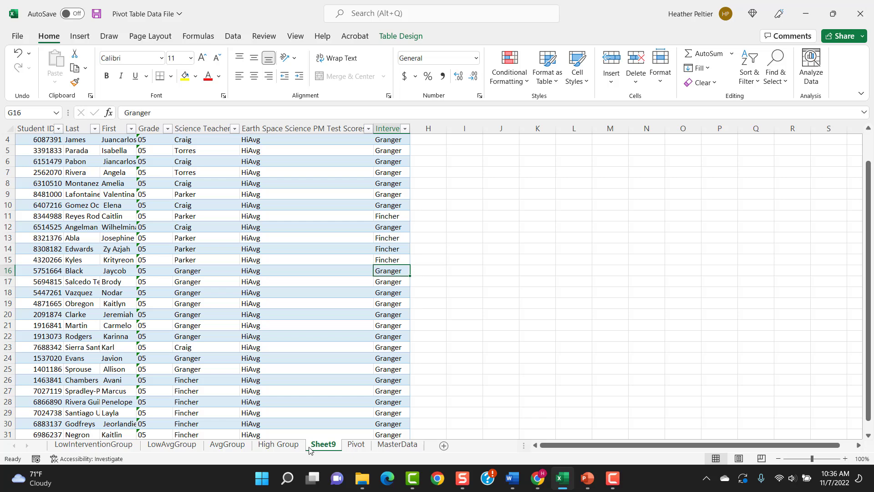
# Rename the HiAvg students' detail sheet as HighAvgGroup
pyautogui.rightClick(313, 446)
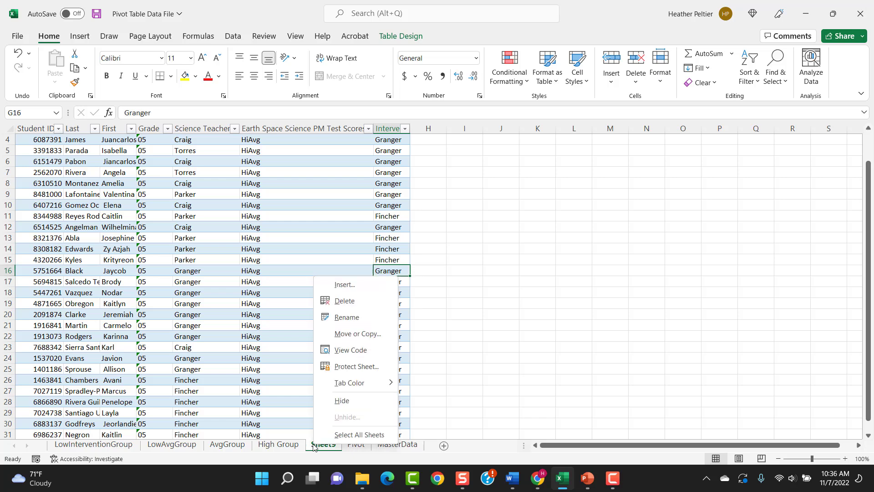
pyautogui.click(343, 323)
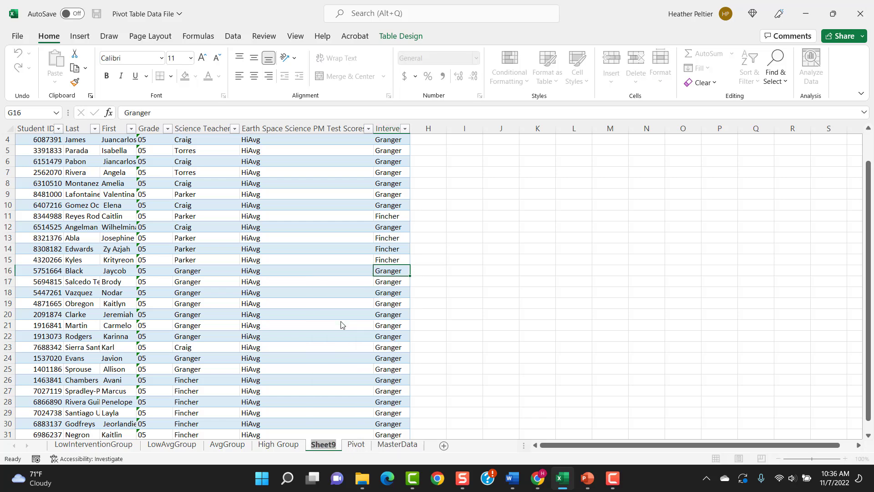
pyautogui.write('High')
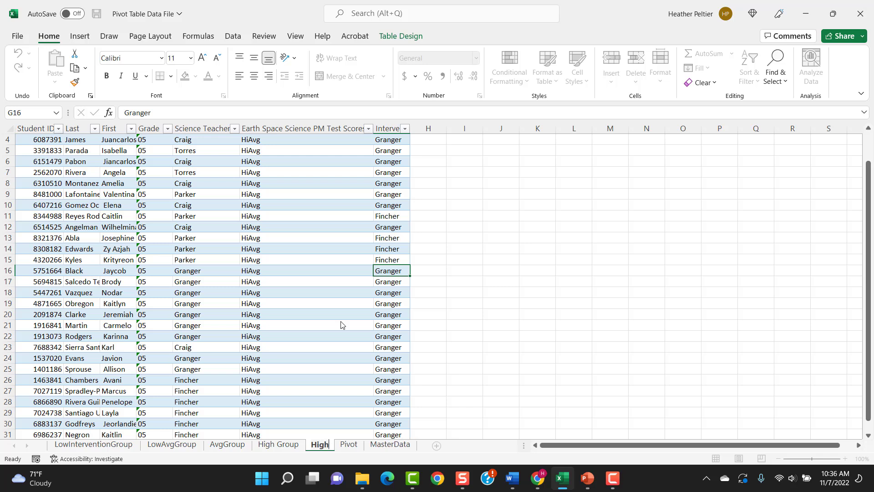
pyautogui.write('AvgGroup')
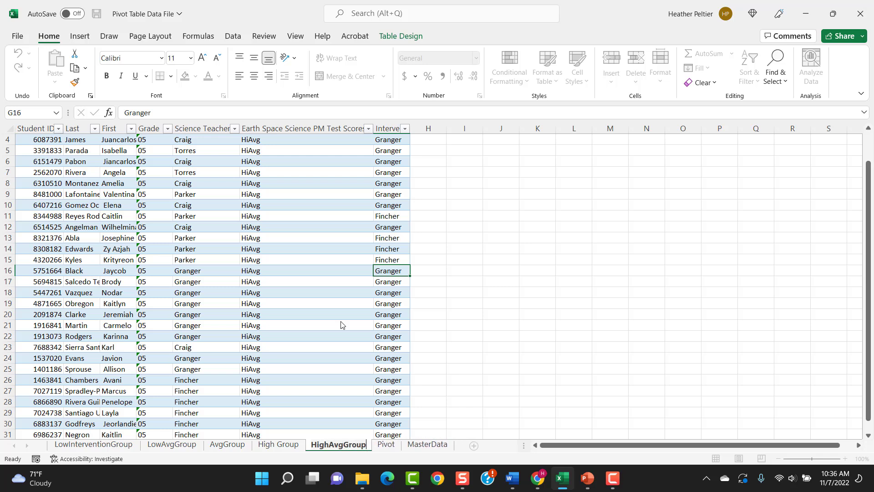
pyautogui.click(385, 258)
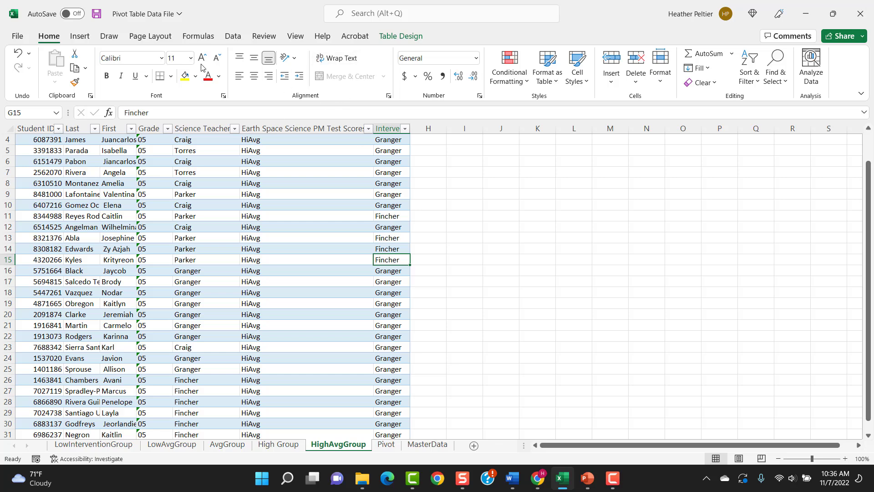
# Sort the HighAvgGroup table by Intervention Teacher on cell values in Z to A order
pyautogui.click(232, 40)
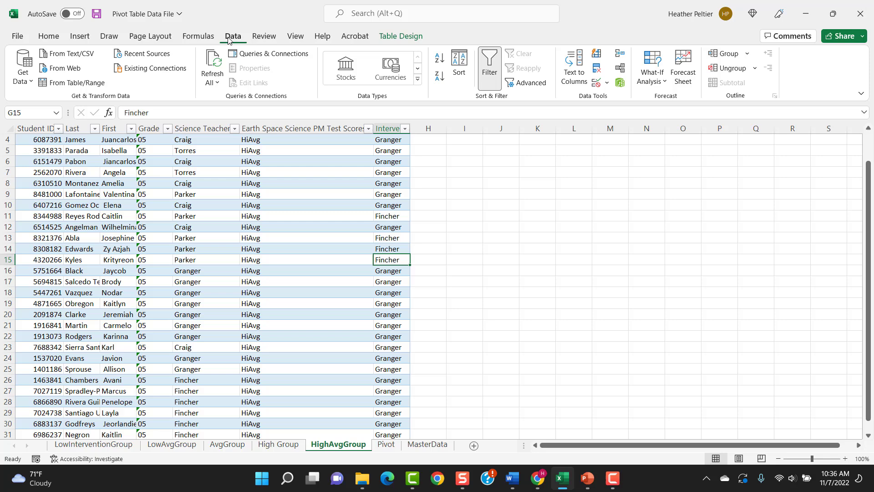
pyautogui.click(453, 76)
pyautogui.click(208, 81)
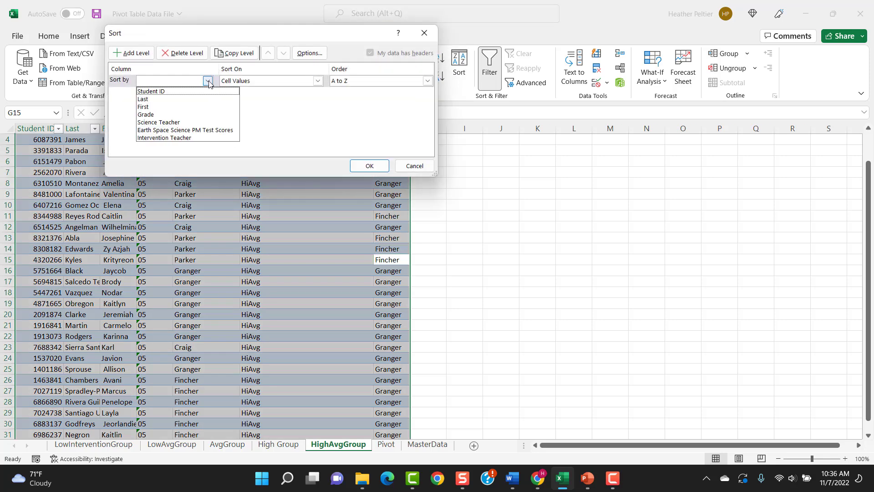
pyautogui.click(203, 137)
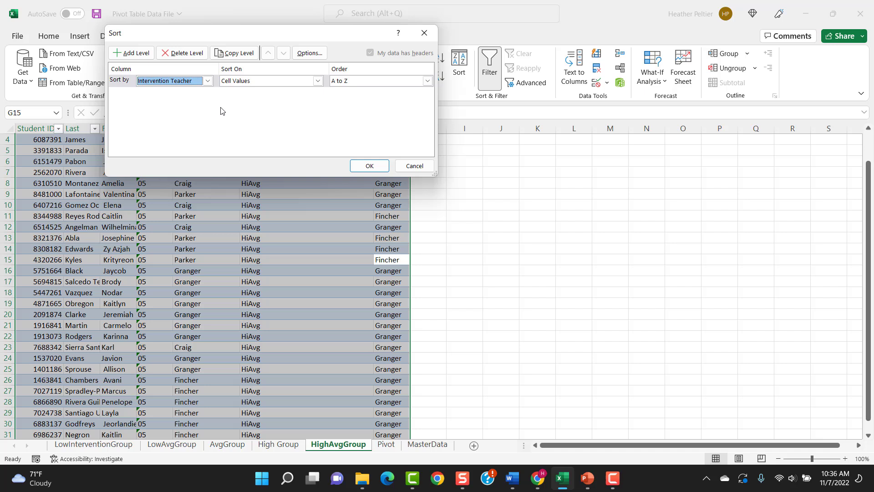
pyautogui.click(374, 82)
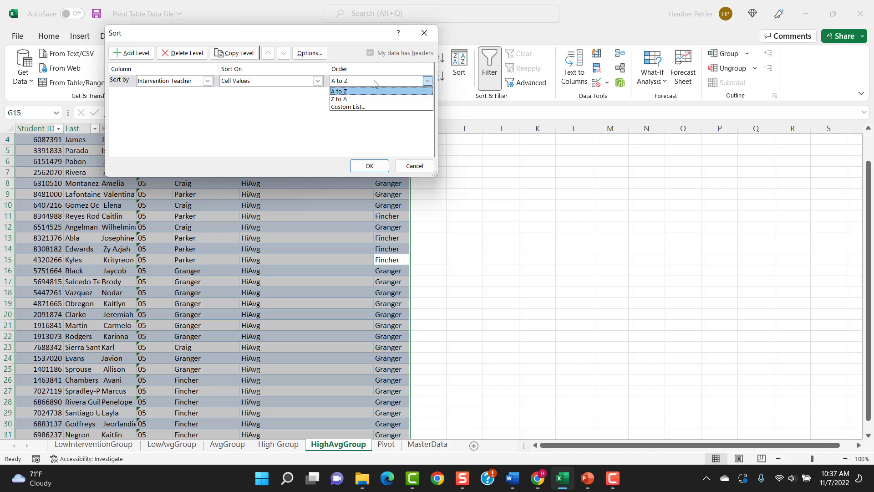
pyautogui.click(359, 99)
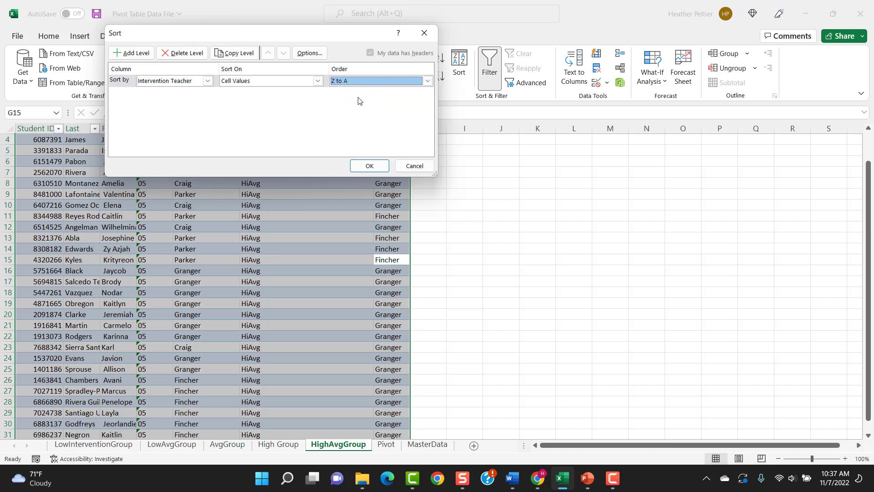
pyautogui.click(369, 166)
# Cut rows 29 to 32, the reassigned students at the end of the HighAvgGroup table
pyautogui.scroll(-2, 356, 265)
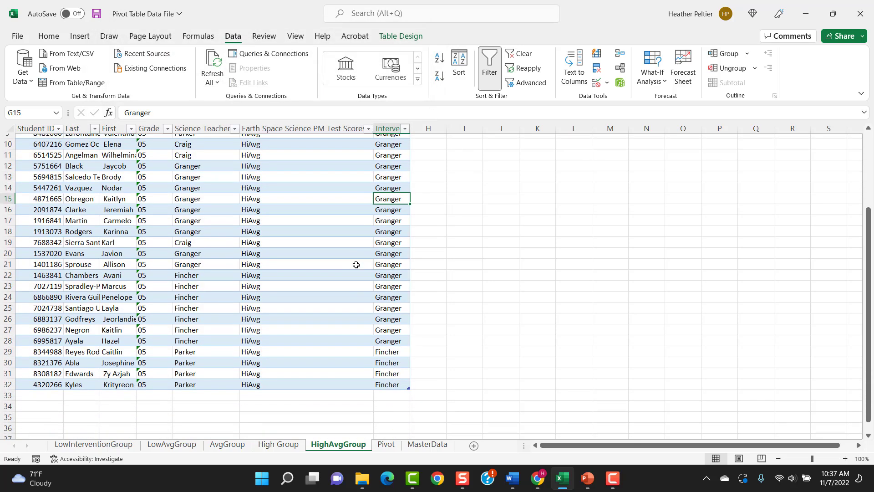
pyautogui.scroll(-1, 356, 264)
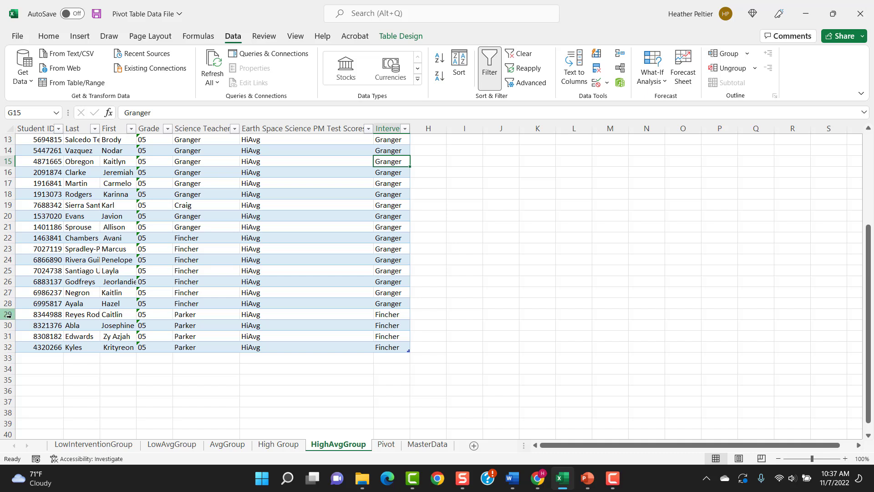
pyautogui.moveTo(8, 315); pyautogui.dragTo(9, 347)
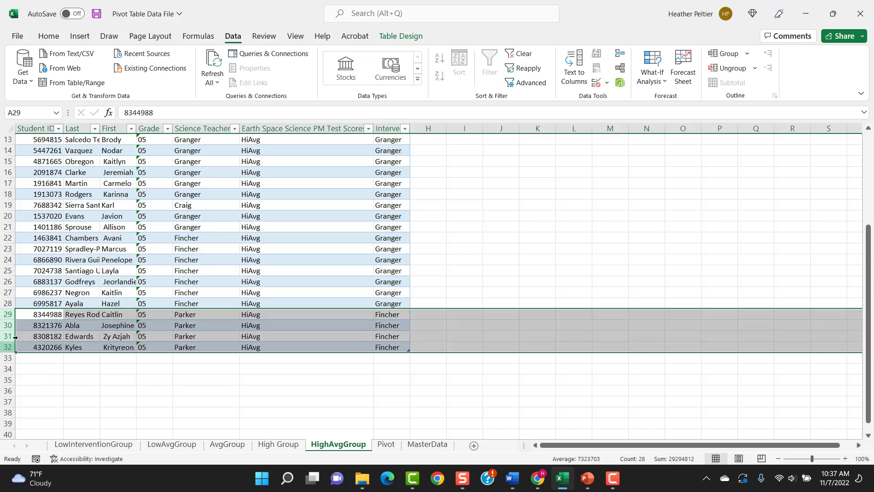
pyautogui.rightClick(20, 328)
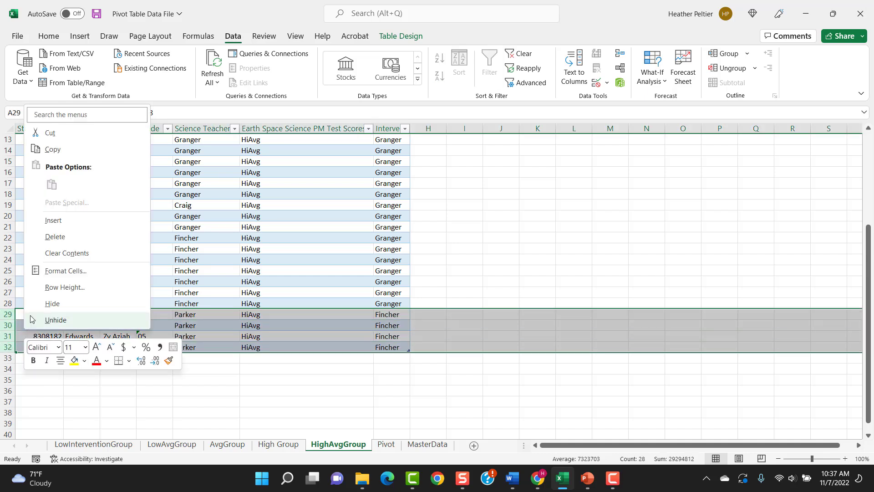
pyautogui.click(53, 137)
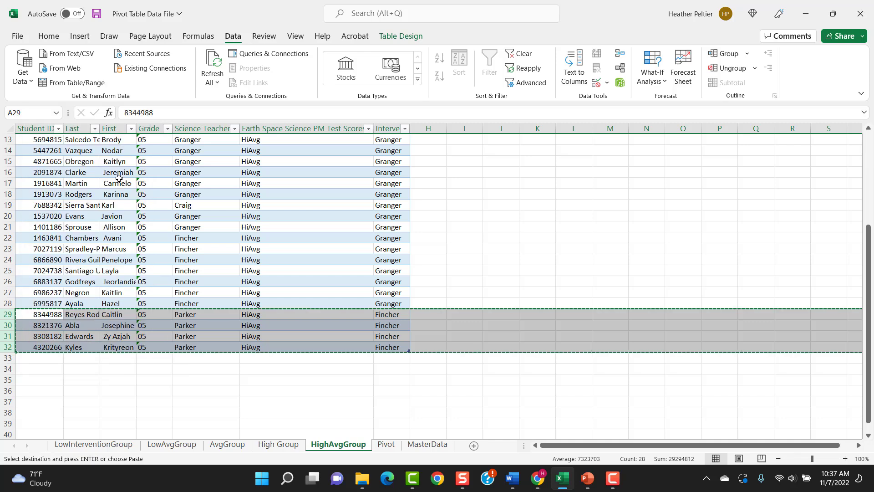
# Paste the cut student rows into the High Group sheet at A12 and extend its table through row 15
pyautogui.click(275, 445)
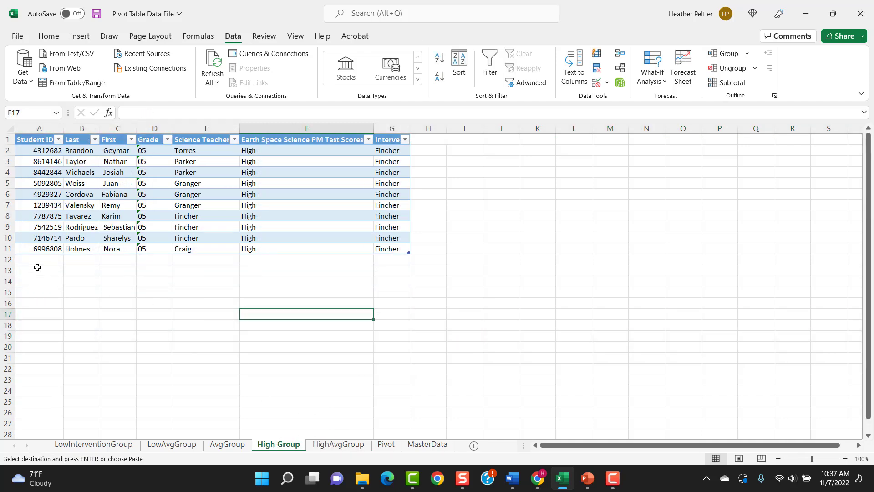
pyautogui.click(35, 260)
pyautogui.rightClick(34, 260)
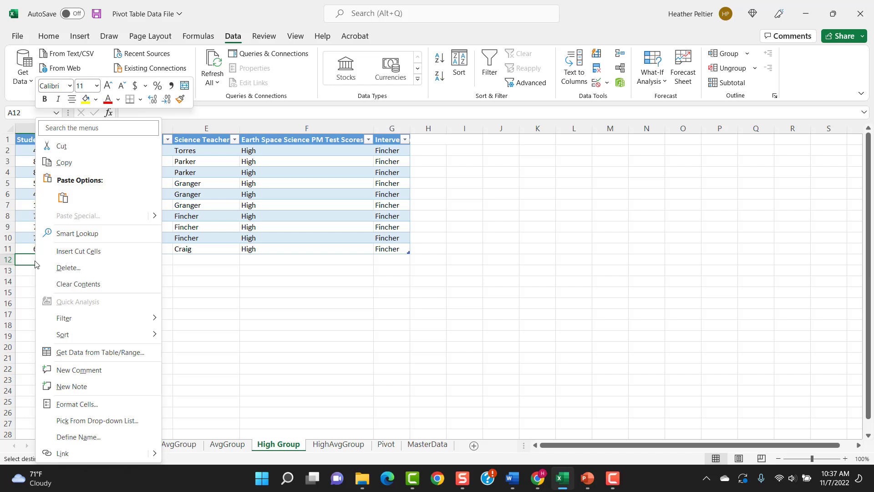
pyautogui.click(64, 197)
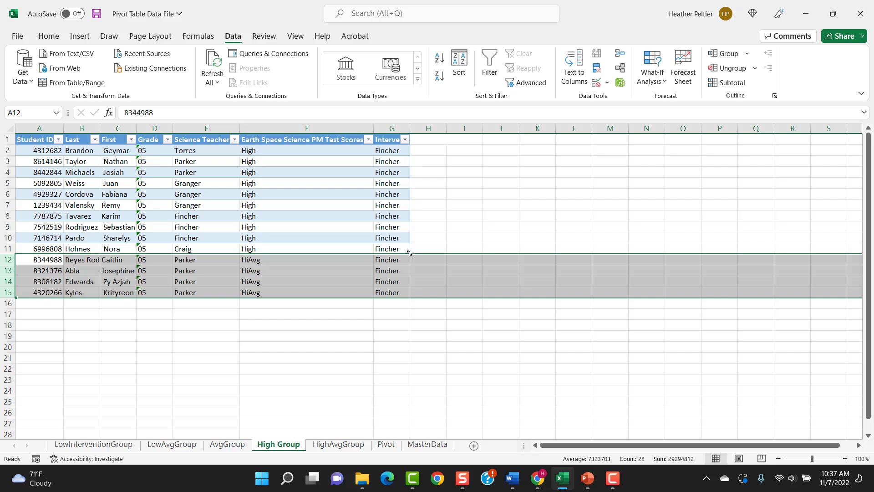
pyautogui.moveTo(409, 253); pyautogui.dragTo(411, 294)
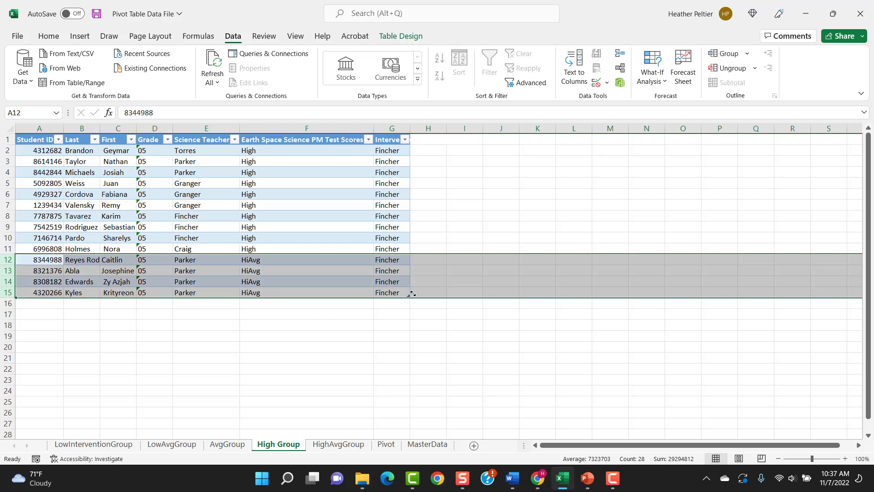
pyautogui.click(354, 247)
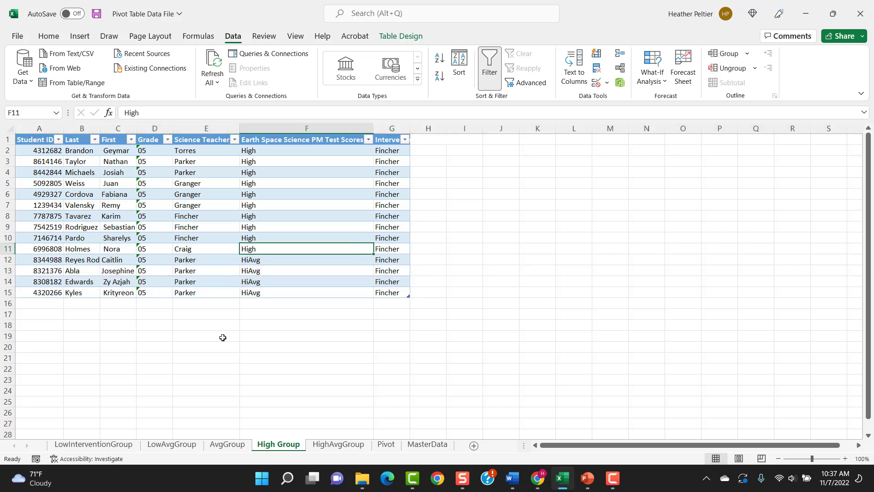
# Review the student lists on the LowInterventionGroup, LowAvgGroup, AvgGroup, High Group and HighAvgGroup sheets
pyautogui.click(101, 446)
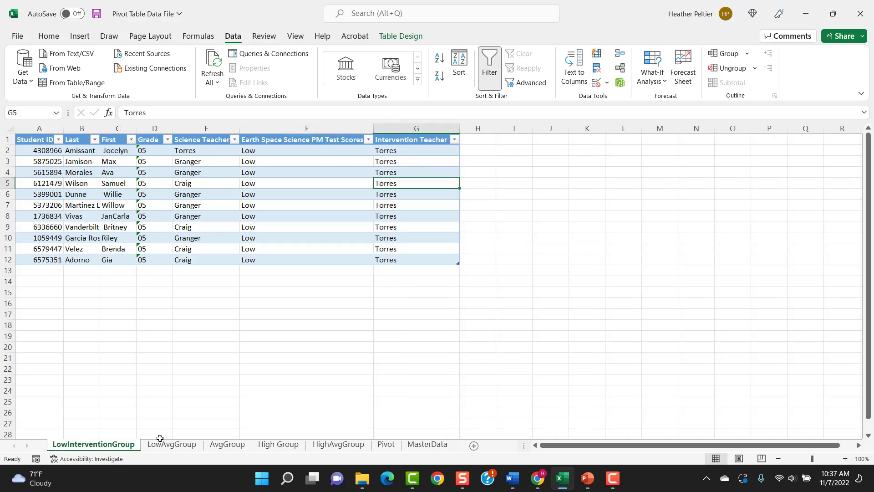
pyautogui.click(172, 445)
pyautogui.click(226, 443)
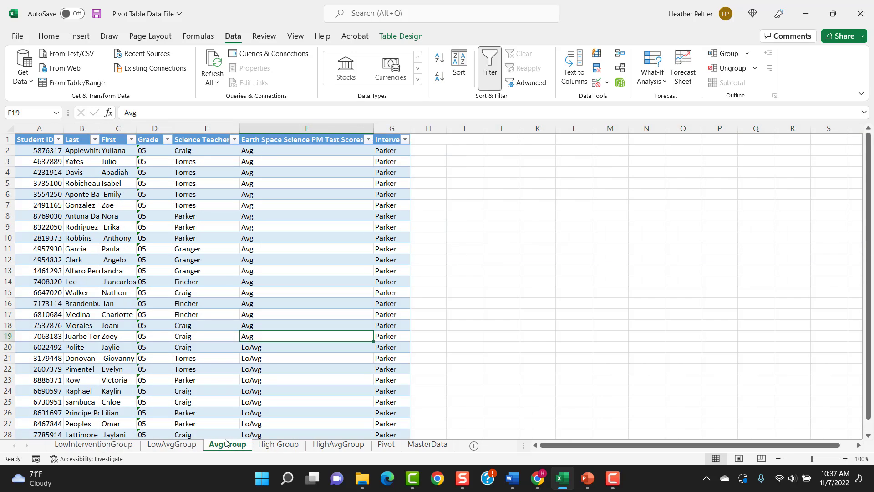
pyautogui.click(278, 444)
pyautogui.click(336, 445)
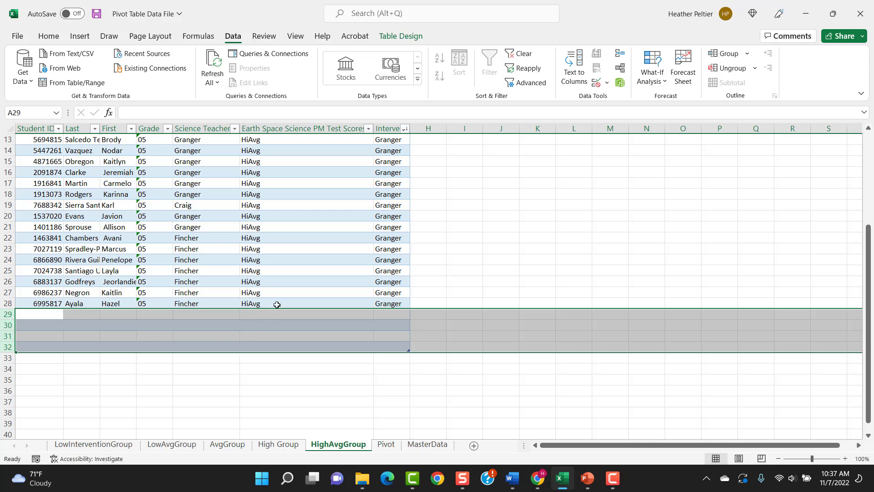
# Examine the HighAvgGroup table's student ID, name, science teacher, test score and intervention teacher columns
pyautogui.click(285, 270)
pyautogui.scroll(4, 318, 291)
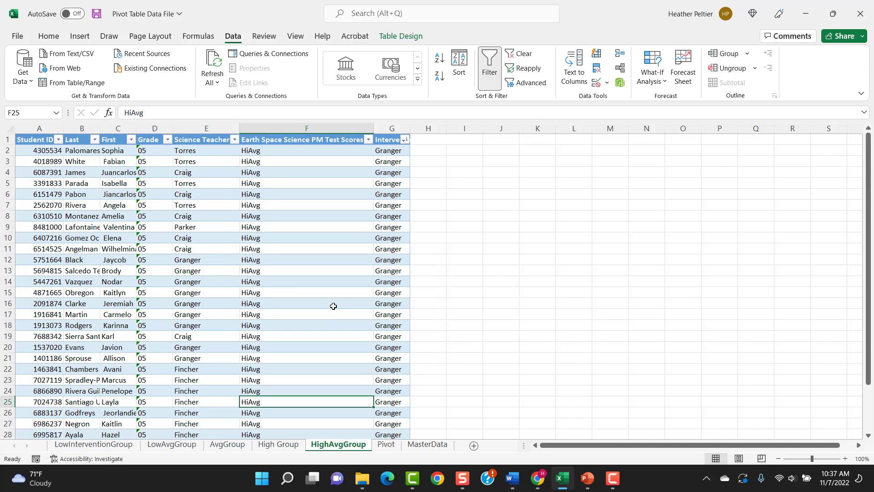
pyautogui.click(30, 138)
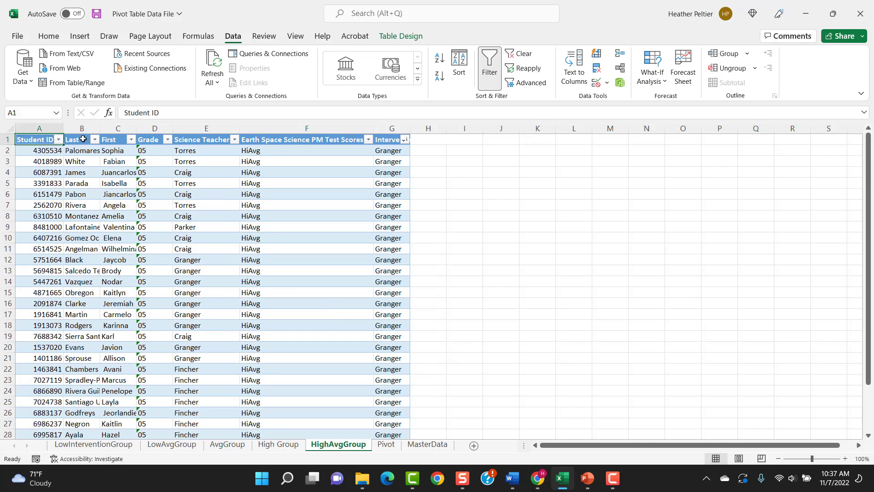
pyautogui.click(83, 139)
pyautogui.click(122, 139)
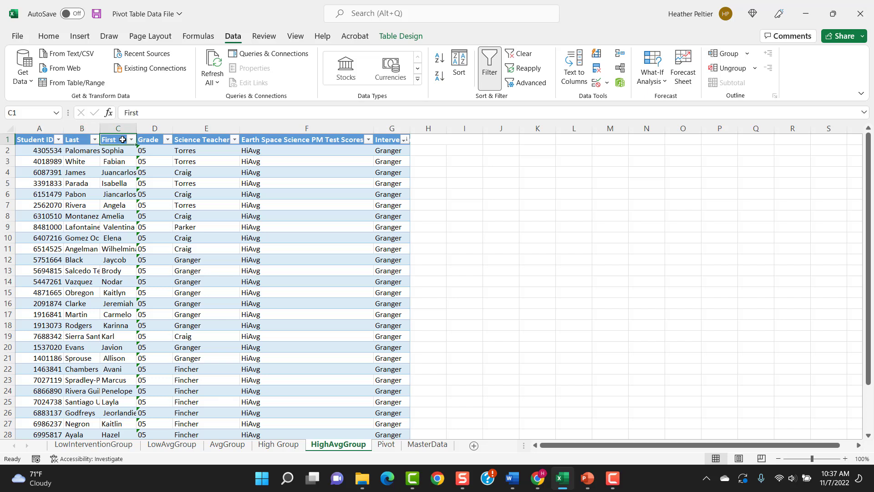
pyautogui.click(202, 140)
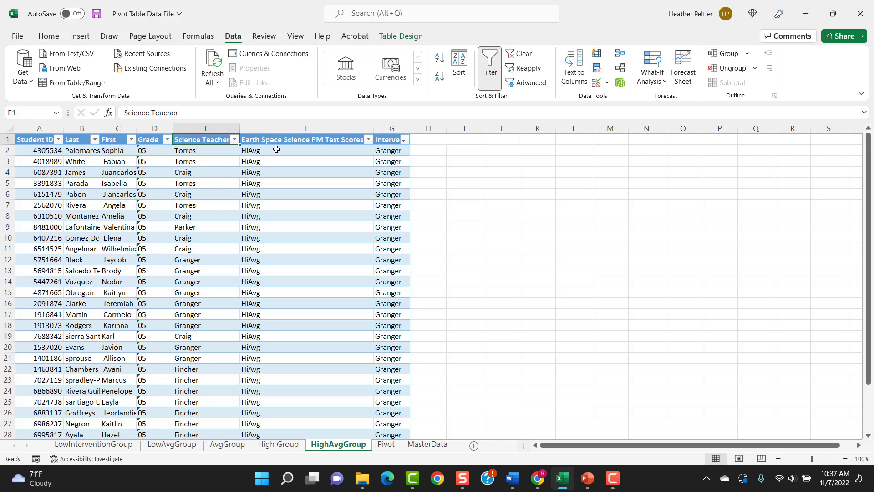
pyautogui.click(302, 128)
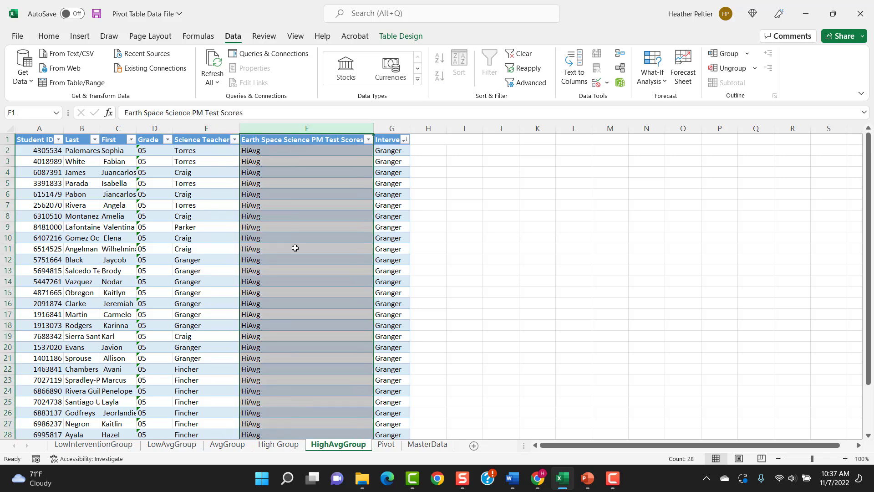
pyautogui.scroll(-1, 303, 267)
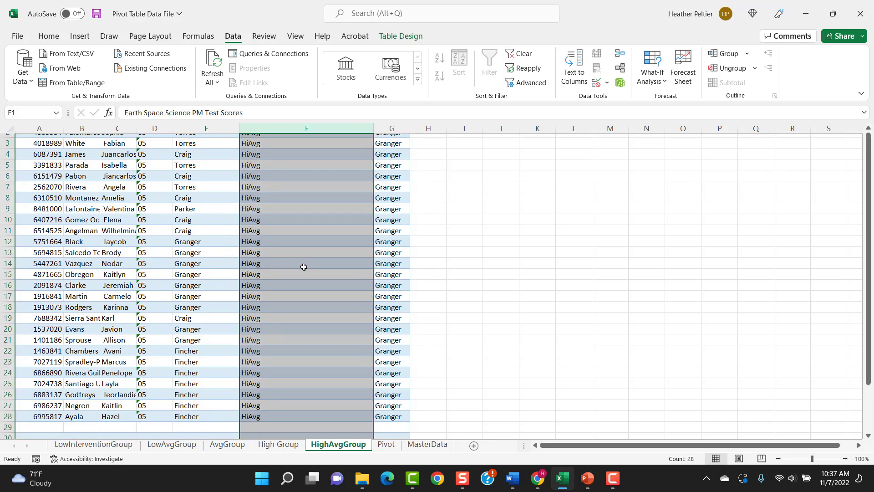
pyautogui.scroll(1, 304, 267)
pyautogui.click(385, 126)
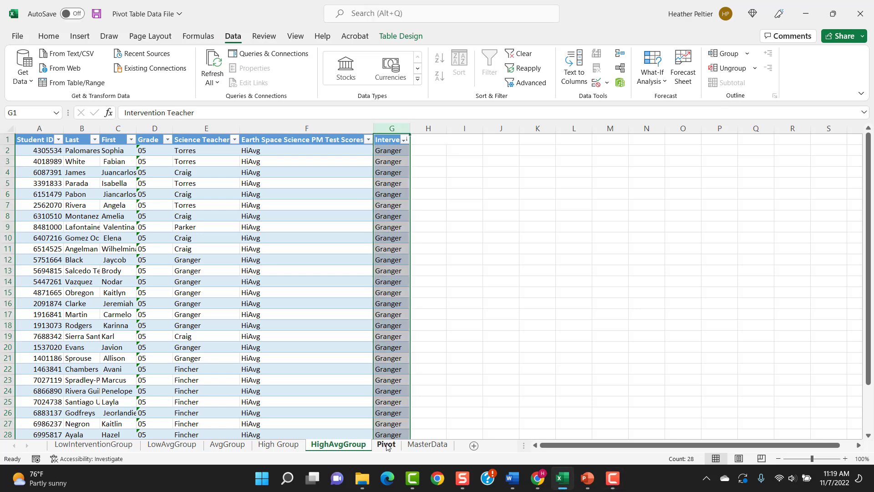
# Extract the PivotTable's #N/A student record from B9 to a new detail sheet and select its row A2:F2
pyautogui.click(386, 445)
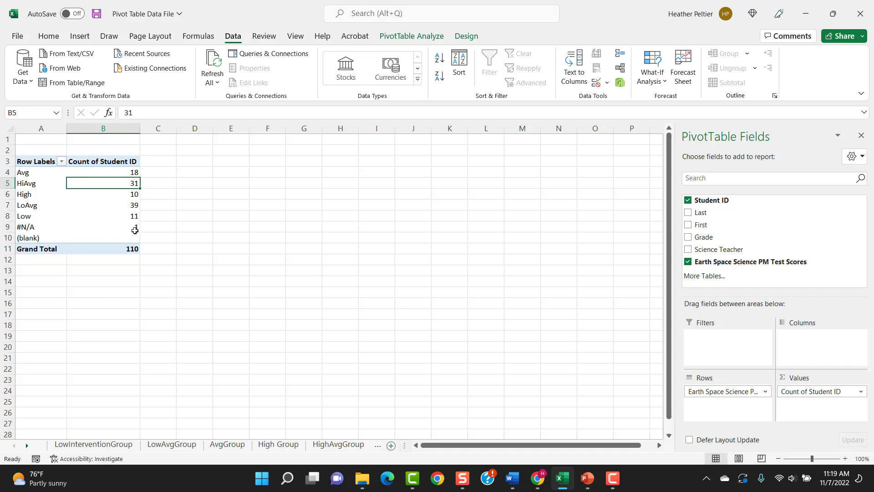
pyautogui.moveTo(132, 227)
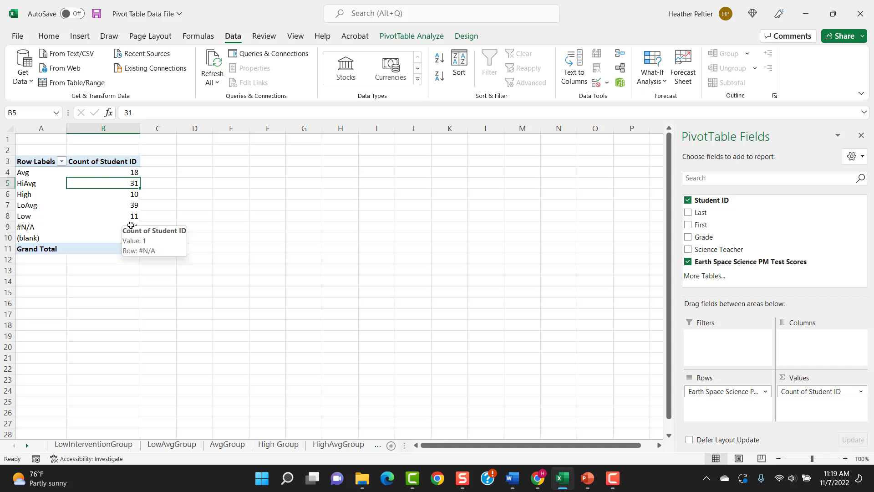
pyautogui.click(117, 225)
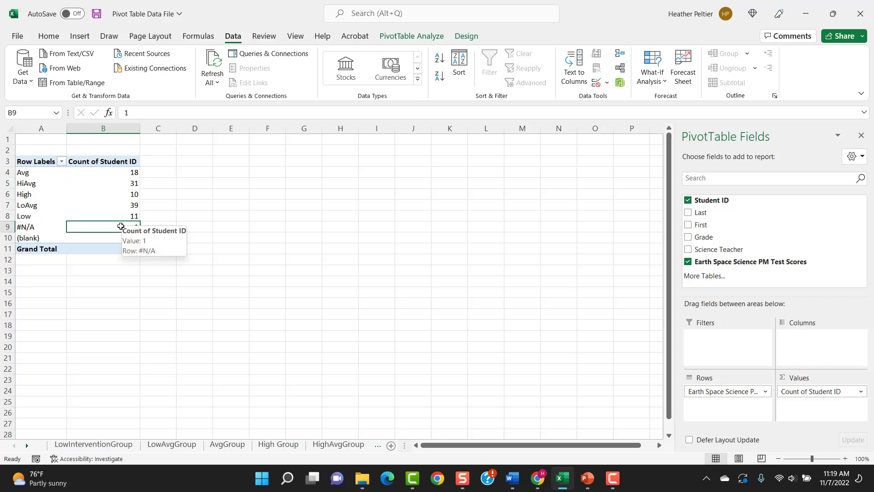
pyautogui.doubleClick(117, 225)
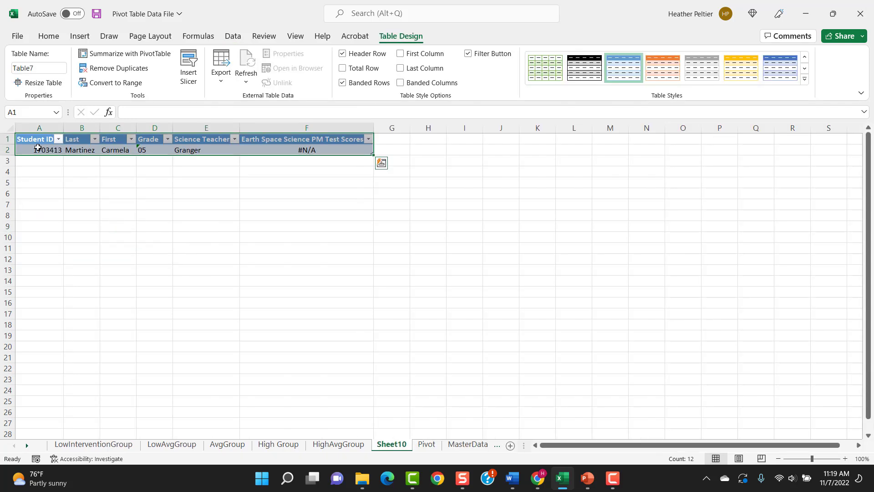
pyautogui.moveTo(37, 148); pyautogui.dragTo(279, 151)
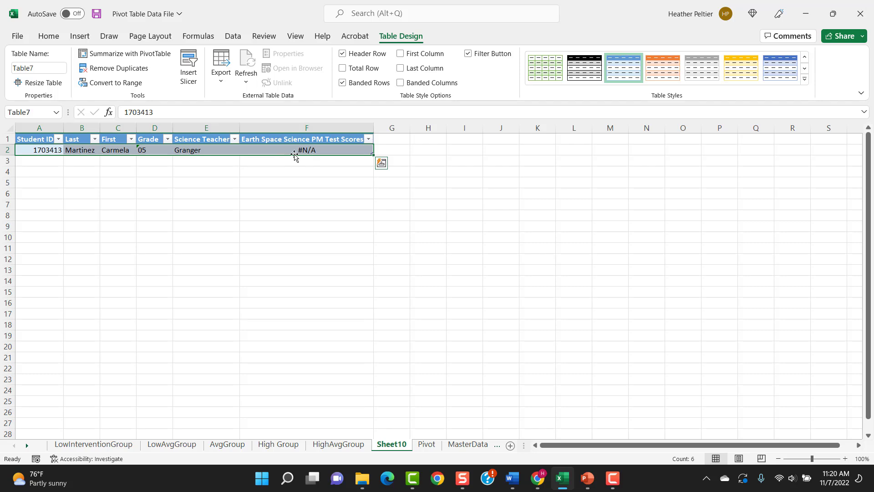